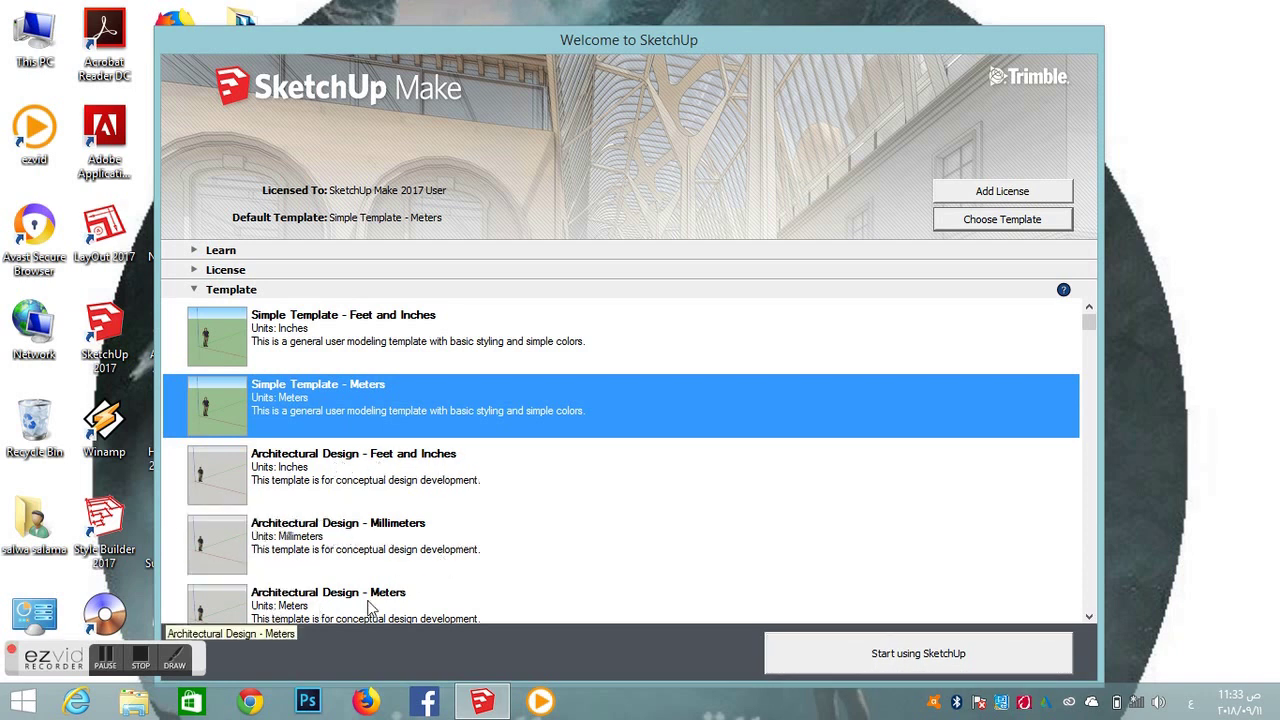
Step: Look through the template list and start a new model with the Simple Template - Meters
scroll(390, 458, "down", 1)
scroll(388, 453, "down", 2)
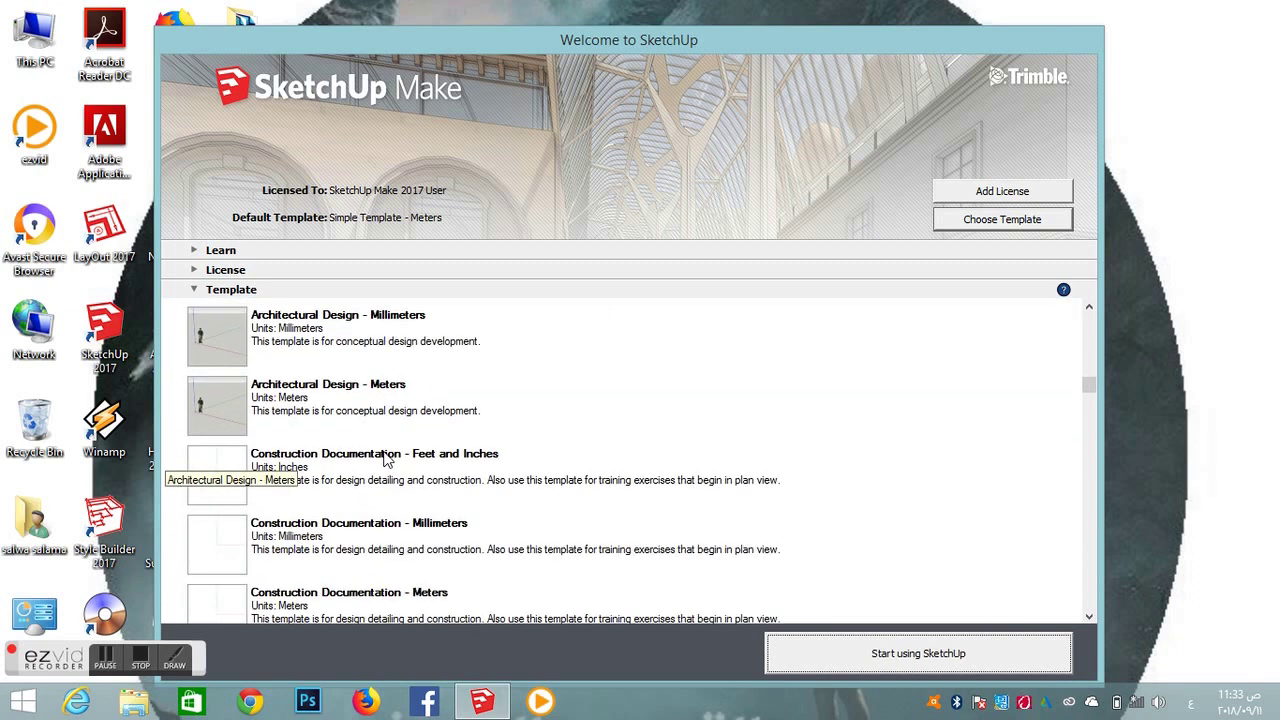
scroll(428, 488, "up", 1)
scroll(428, 488, "up", 2)
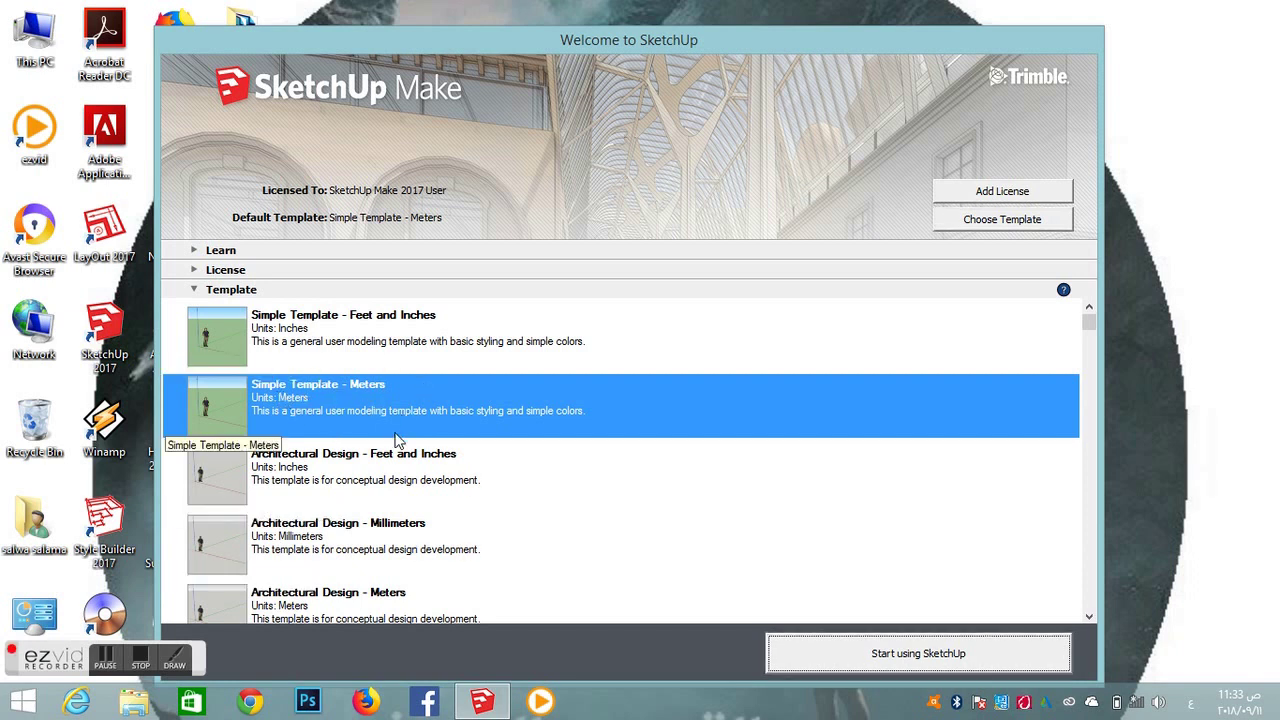
left_click(870, 653)
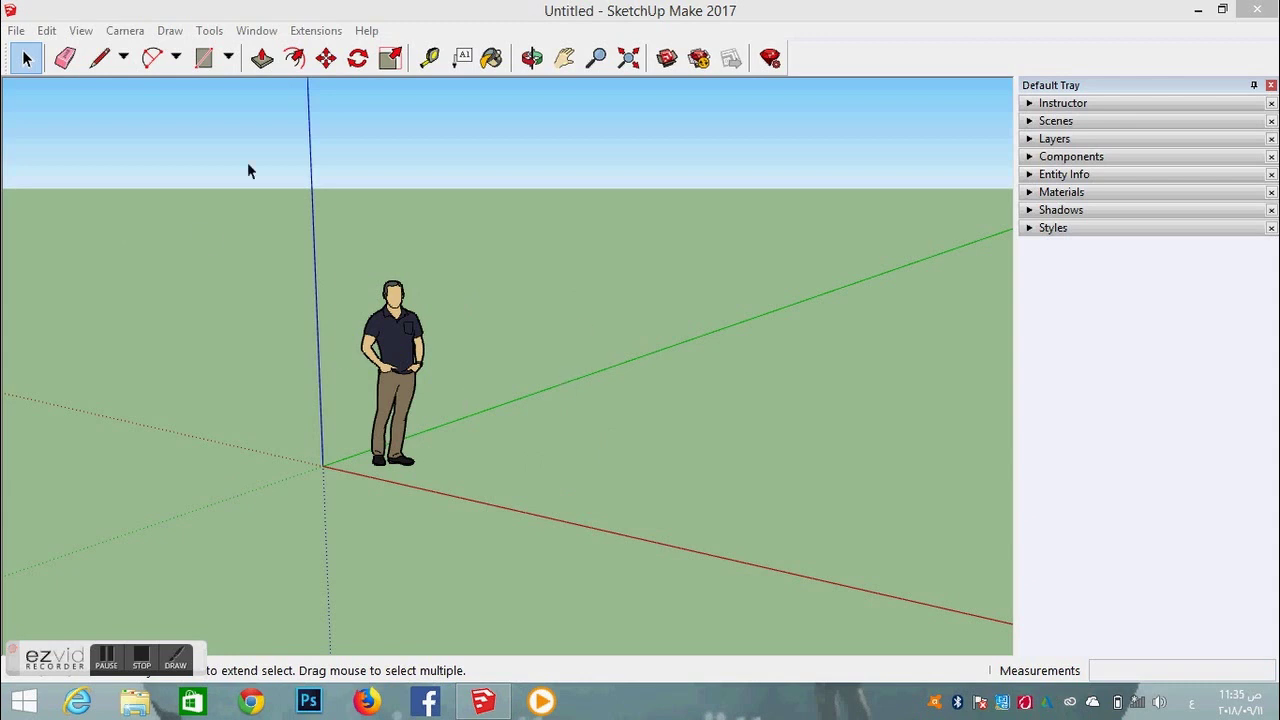
left_click(789, 19)
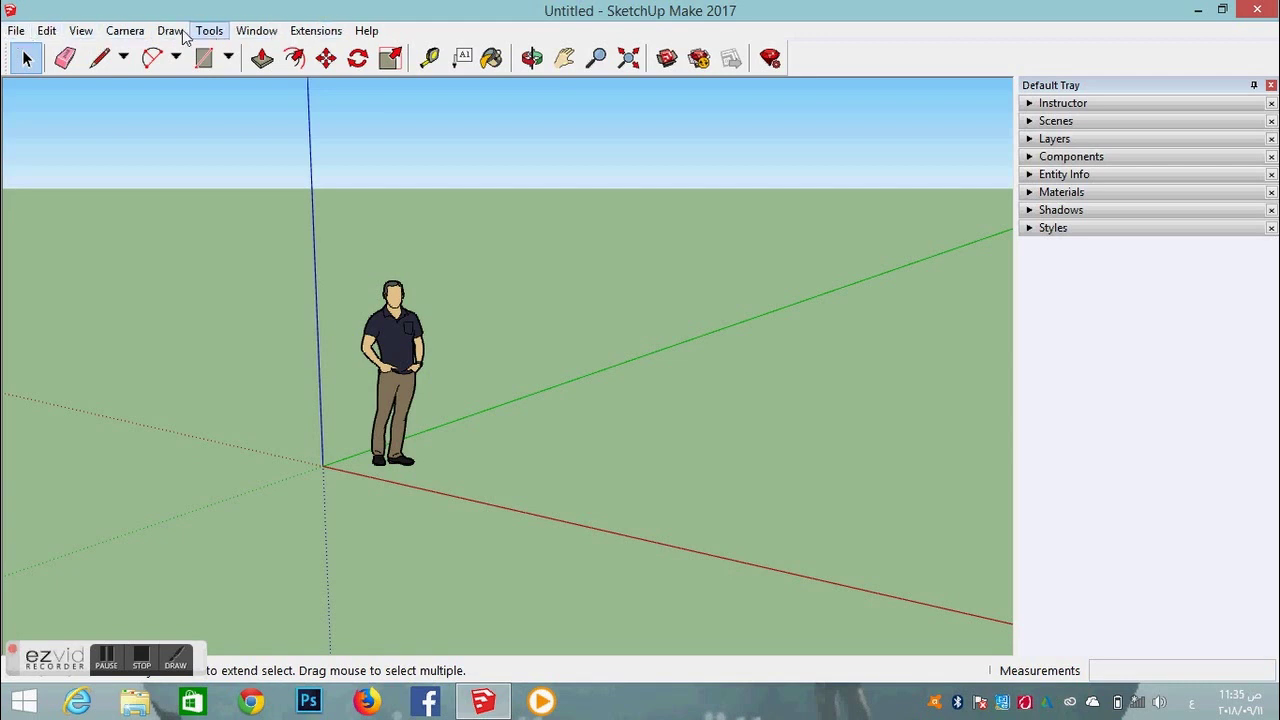
left_click(16, 30)
mouse_move(46, 30)
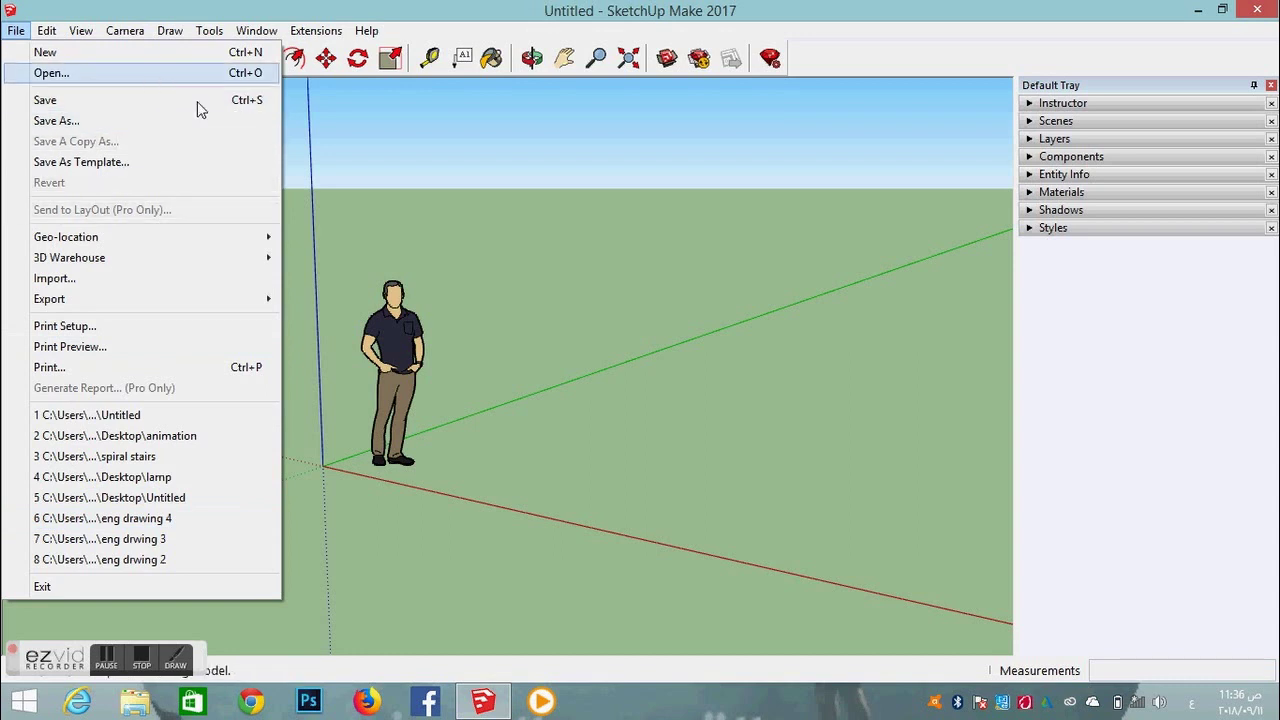
left_click(459, 91)
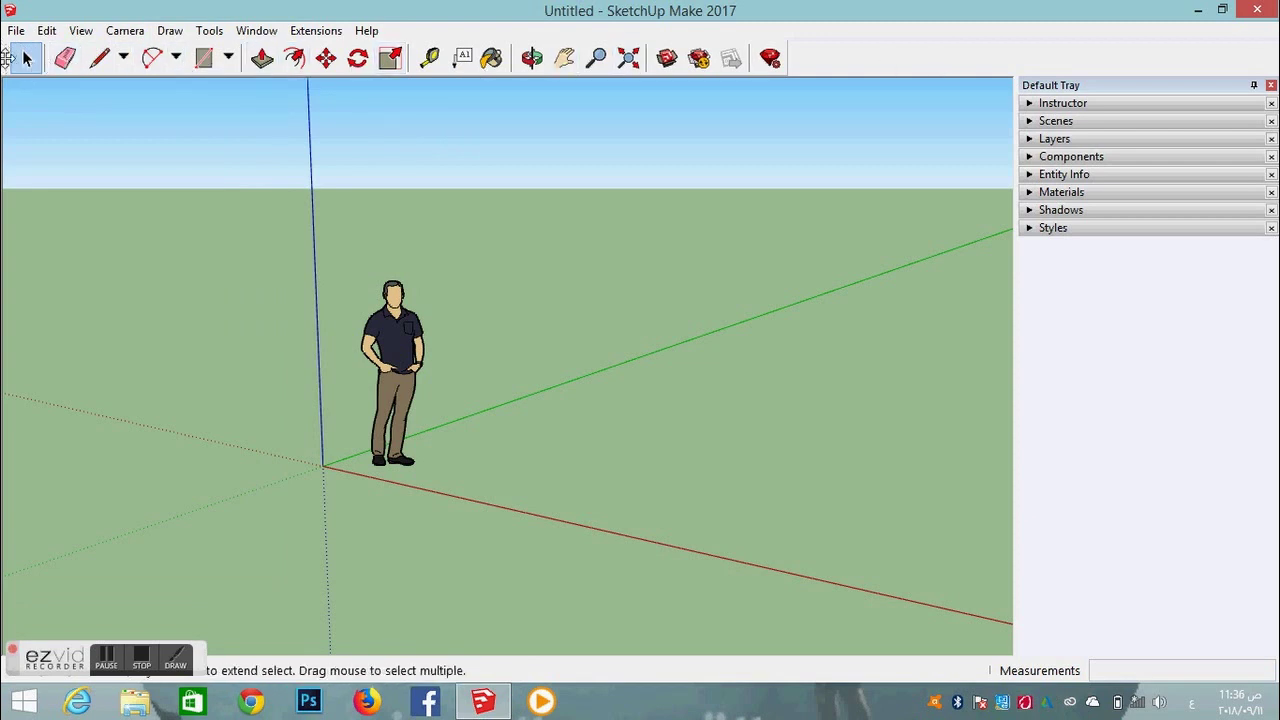
Step: Float the Getting Started toolbar over the drawing area and dock it back in its original place
left_click_drag(8, 57, 2, 150)
left_click_drag(370, 150, 424, 131)
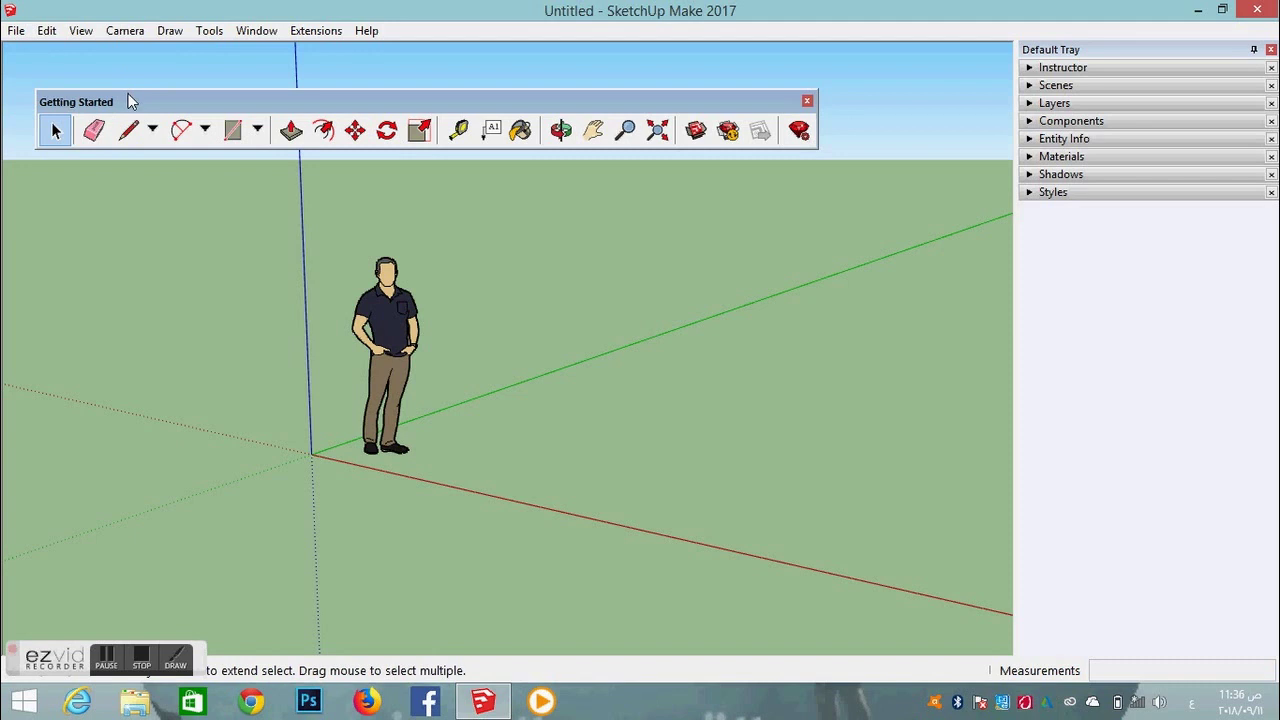
left_click_drag(126, 99, 67, 38)
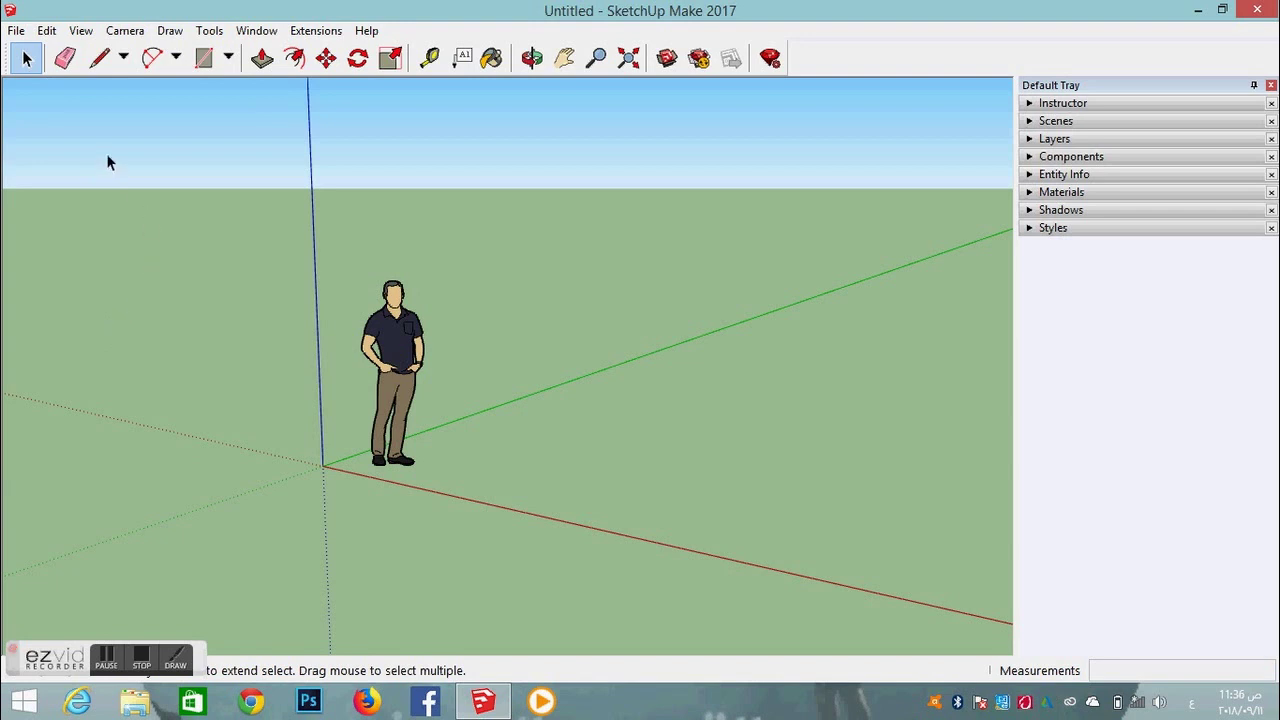
Step: Open the Toolbars settings and look through the list of available toolbars
left_click(81, 30)
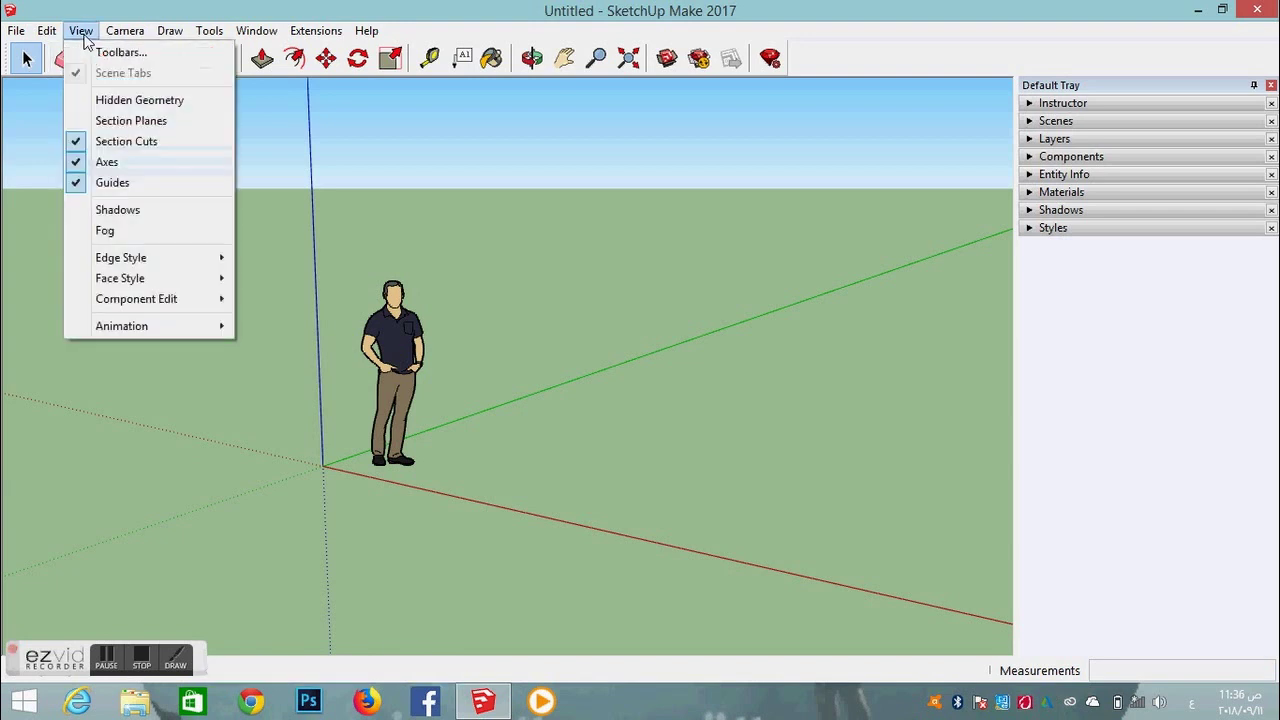
left_click(110, 53)
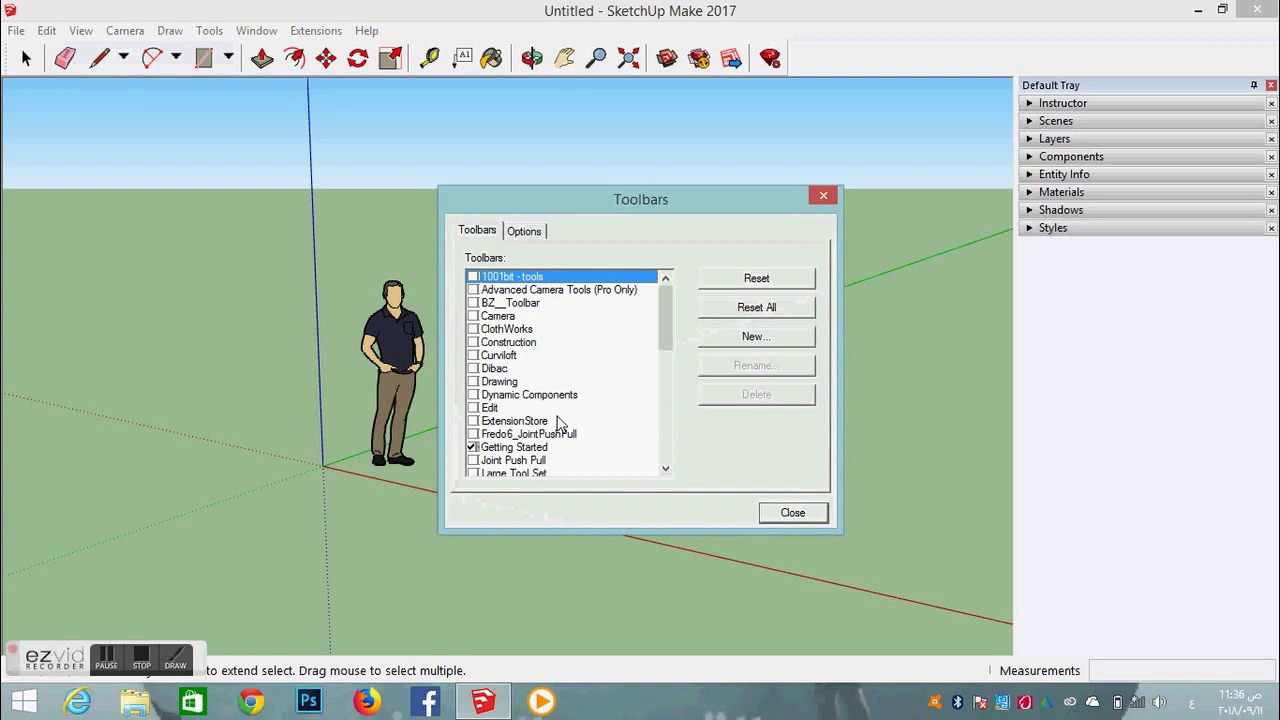
scroll(497, 300, "down", 5)
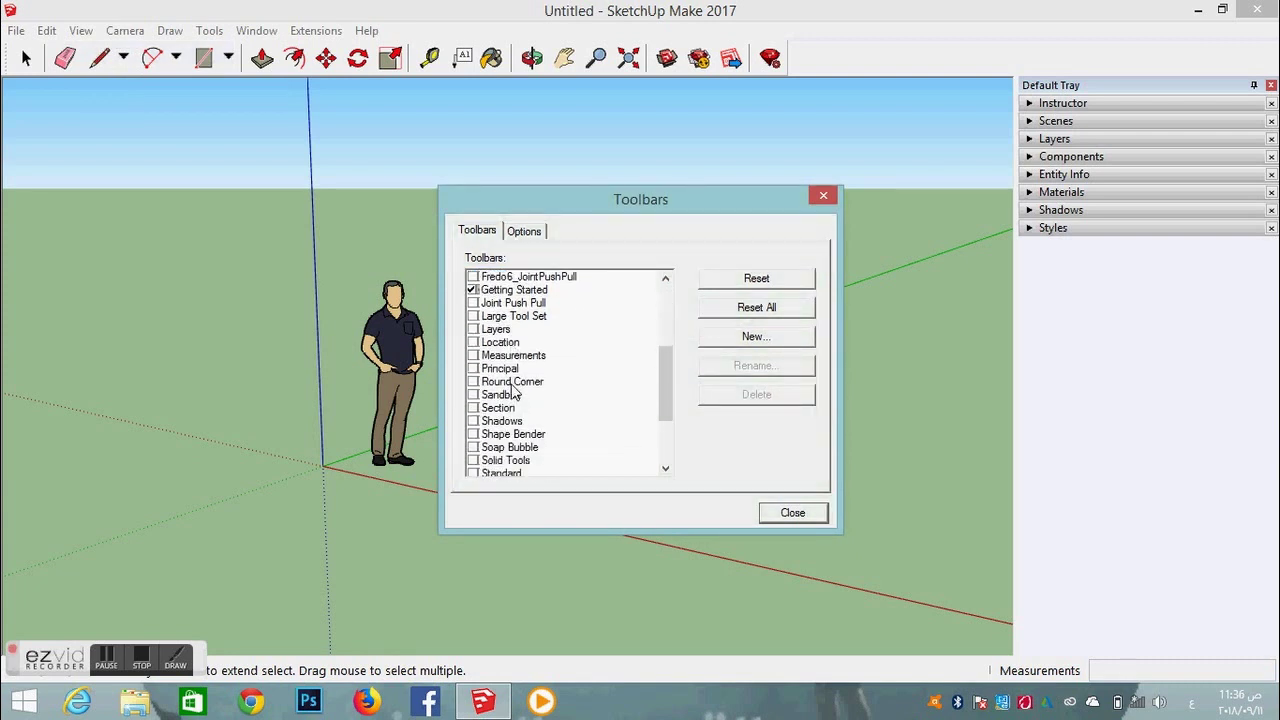
scroll(500, 330, "down", 1)
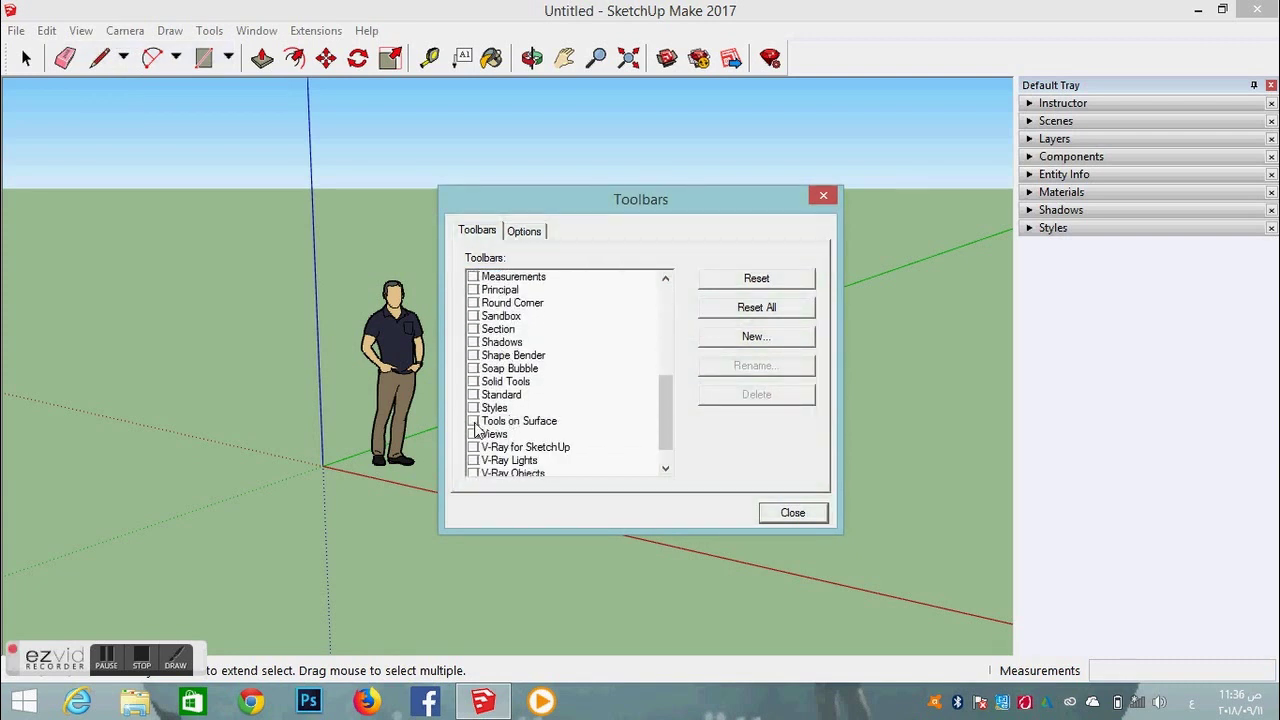
Step: Show the Tools on Surface, Styles and Solid Tools toolbars and hide all three again
left_click(474, 421)
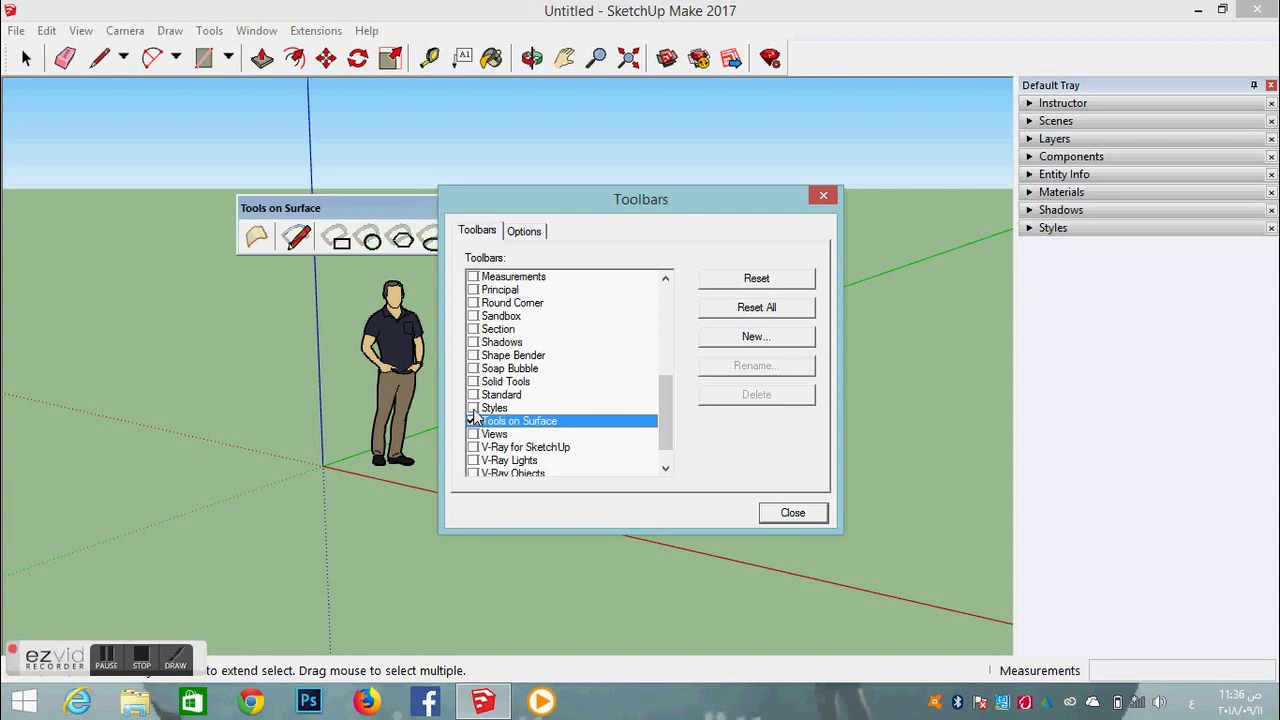
left_click(474, 408)
left_click(474, 381)
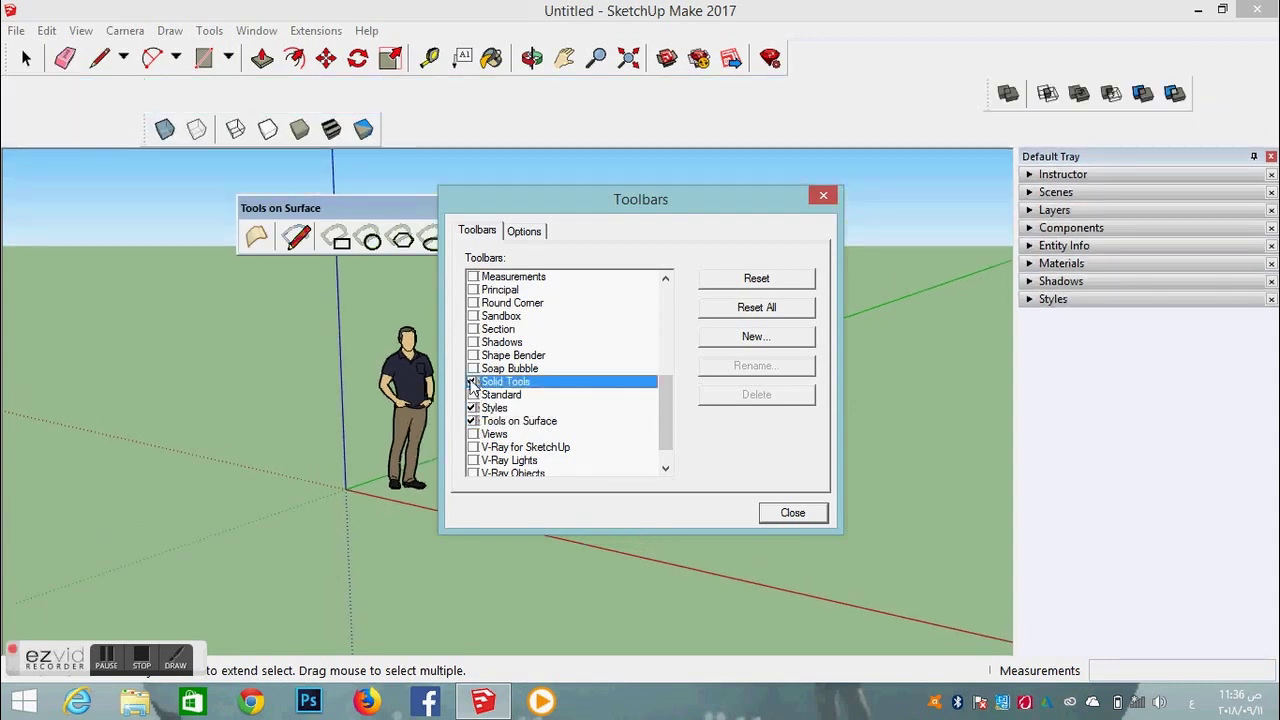
left_click(474, 381)
left_click(474, 408)
left_click(474, 421)
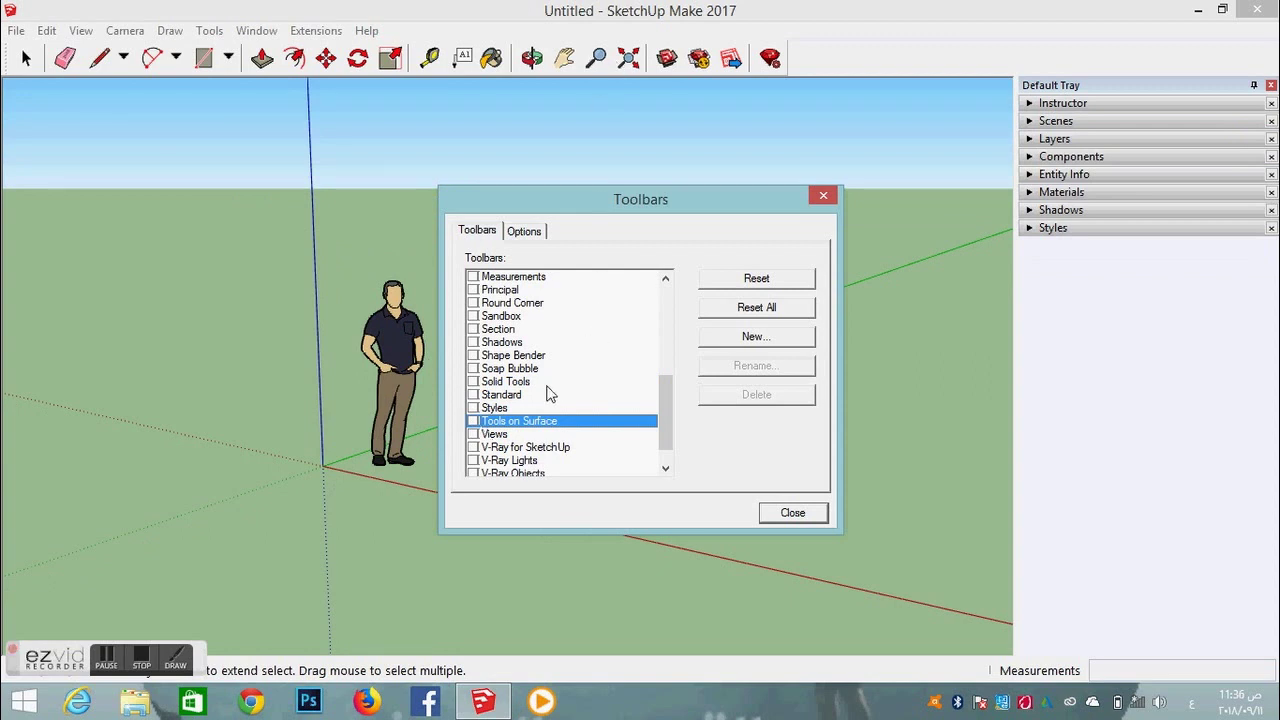
Step: Show the Large Tool Set toolbar and dock it vertically beside the drawing area
scroll(524, 400, "up", 2)
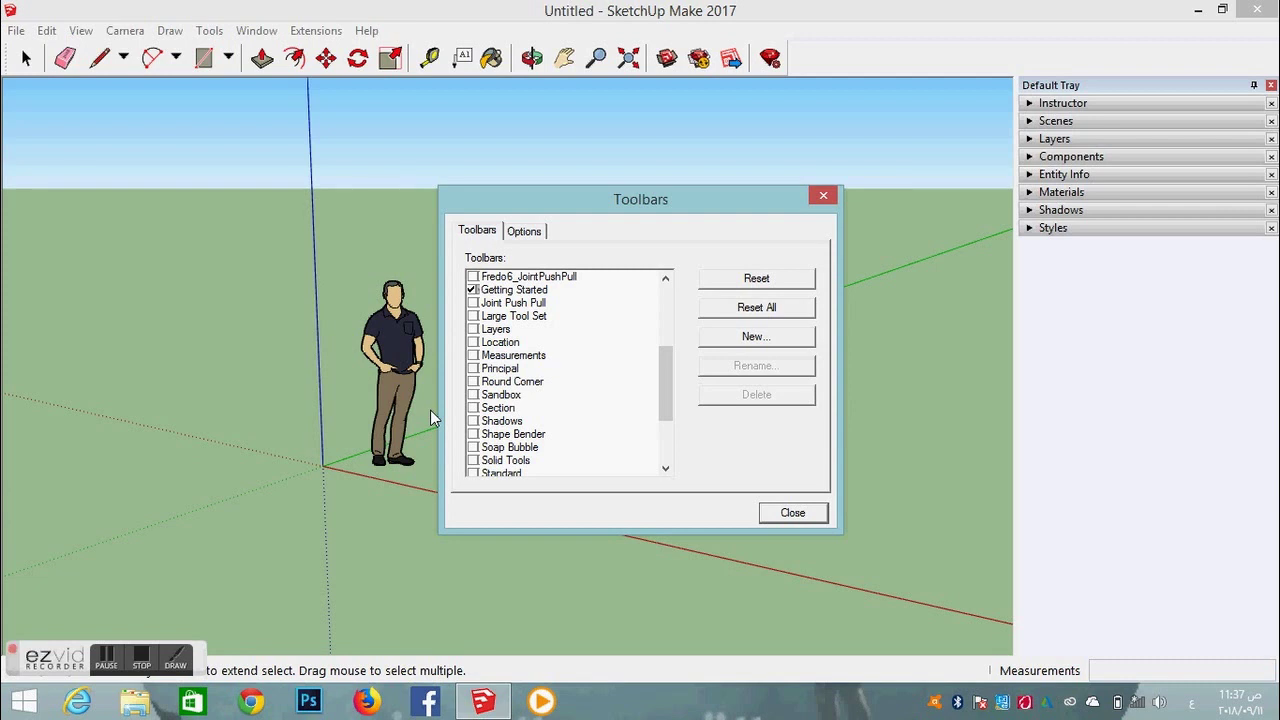
left_click(473, 317)
left_click_drag(210, 98, 193, 49)
left_click(793, 512)
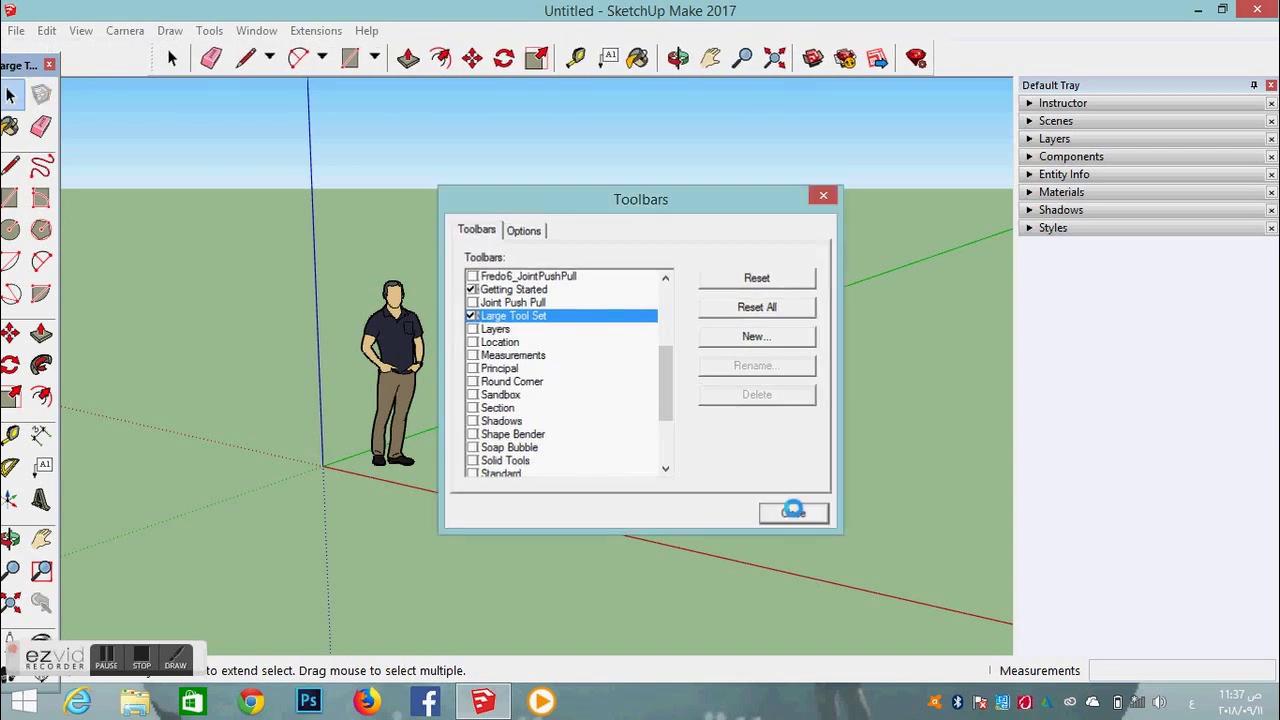
left_click_drag(20, 65, 28, 22)
double_click(152, 58)
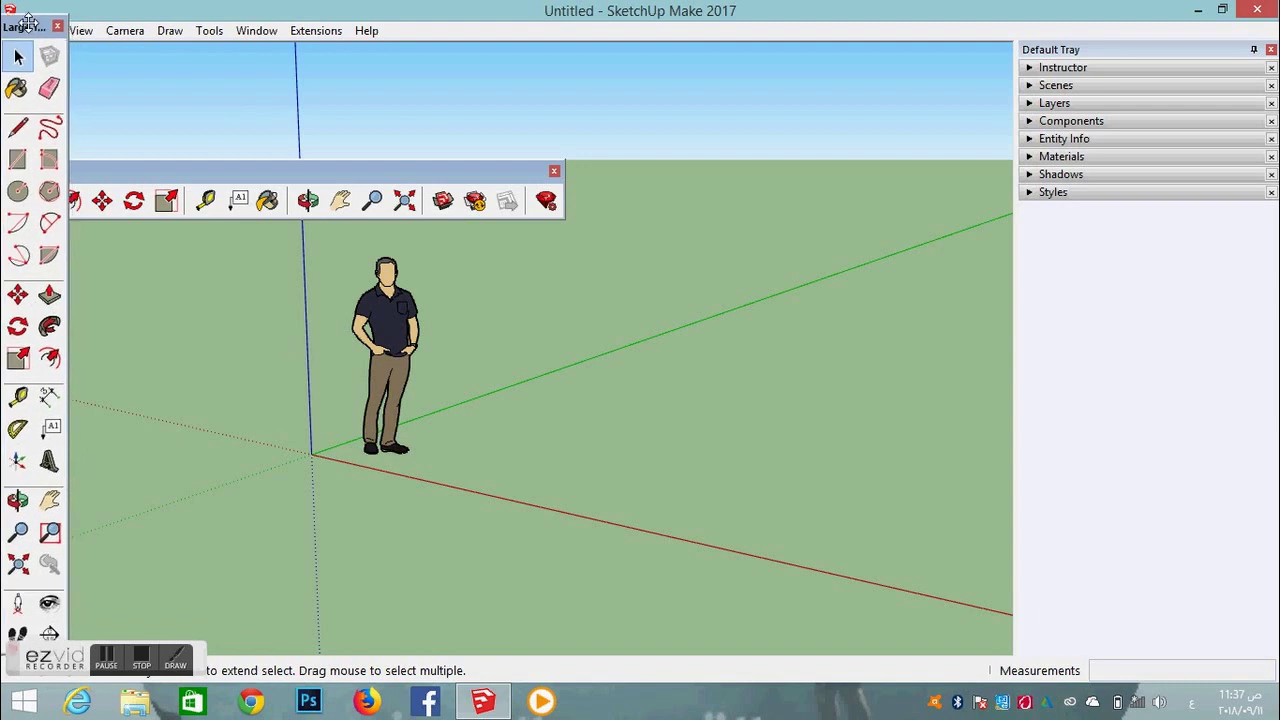
left_click(108, 662)
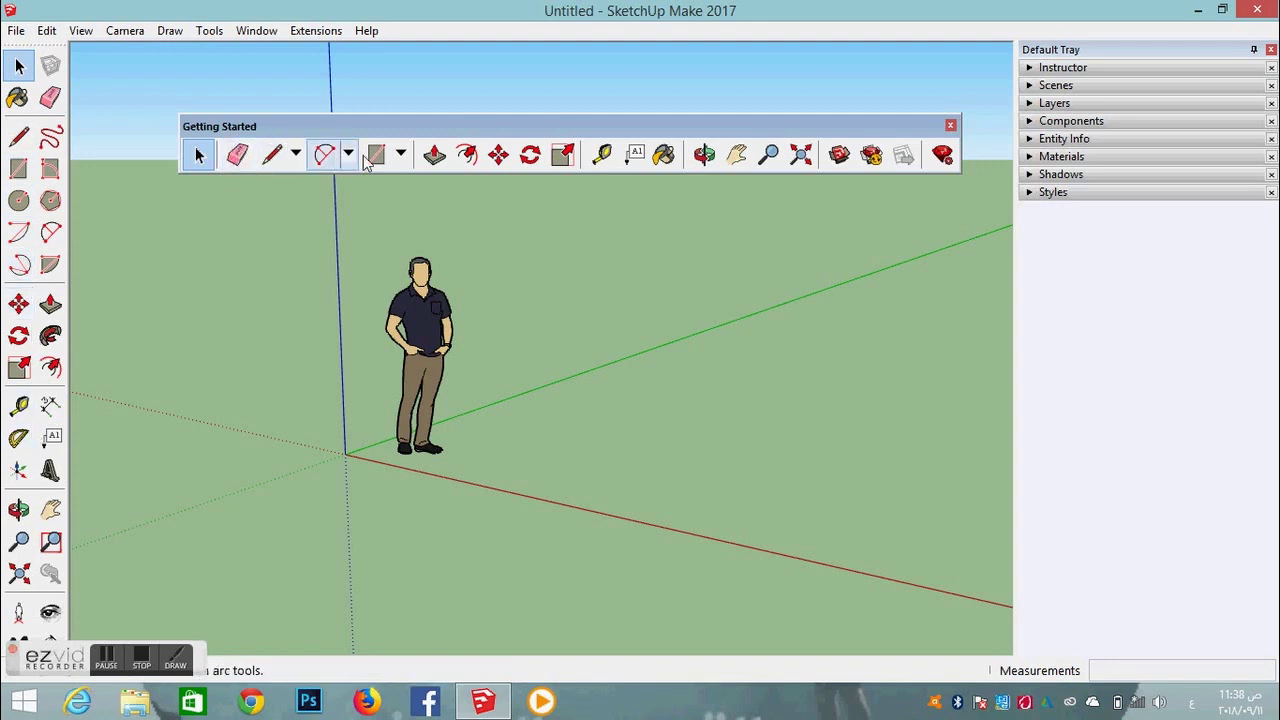
Step: Move the floating Getting Started toolbar over the drawing area and close it
left_click_drag(285, 133, 250, 106)
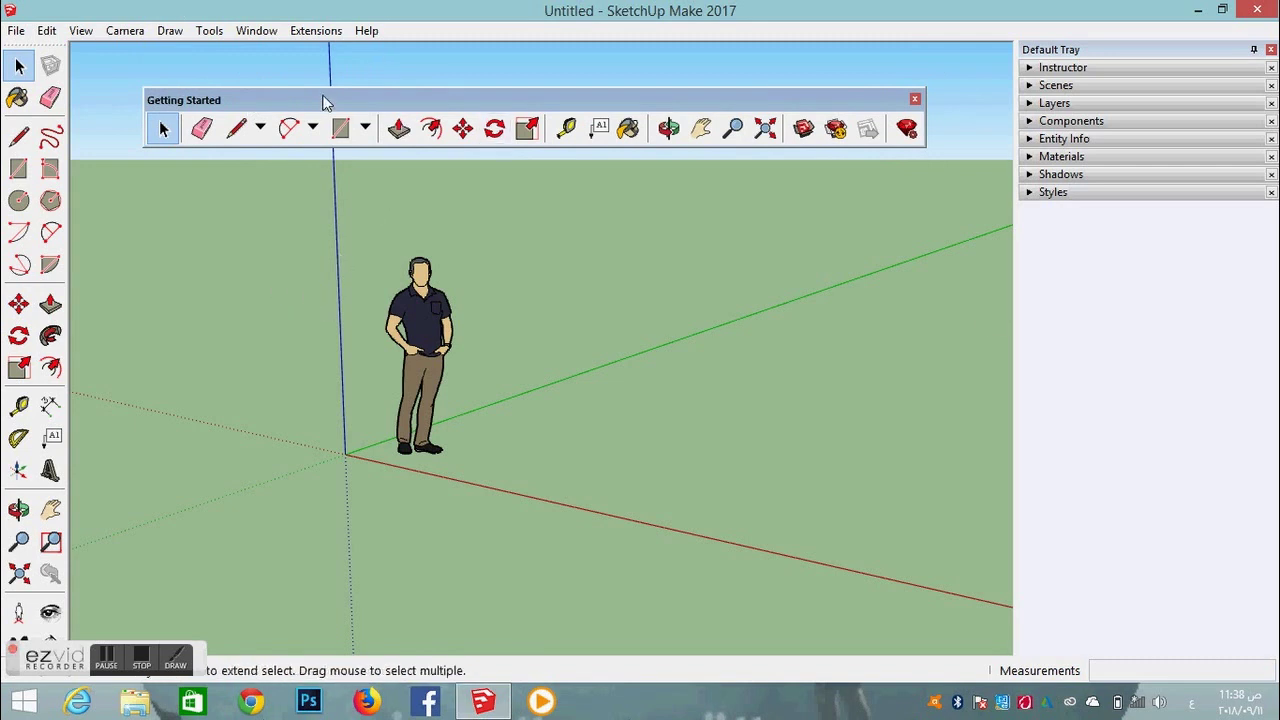
left_click_drag(317, 101, 376, 121)
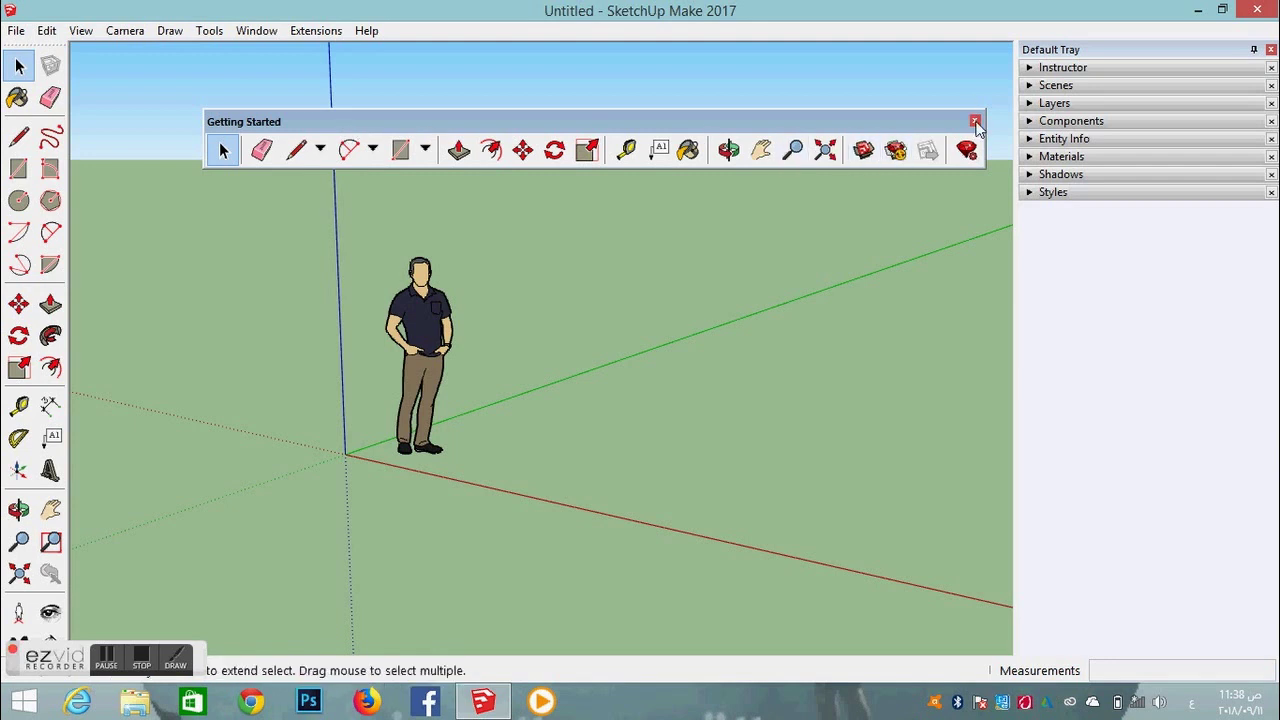
left_click(975, 122)
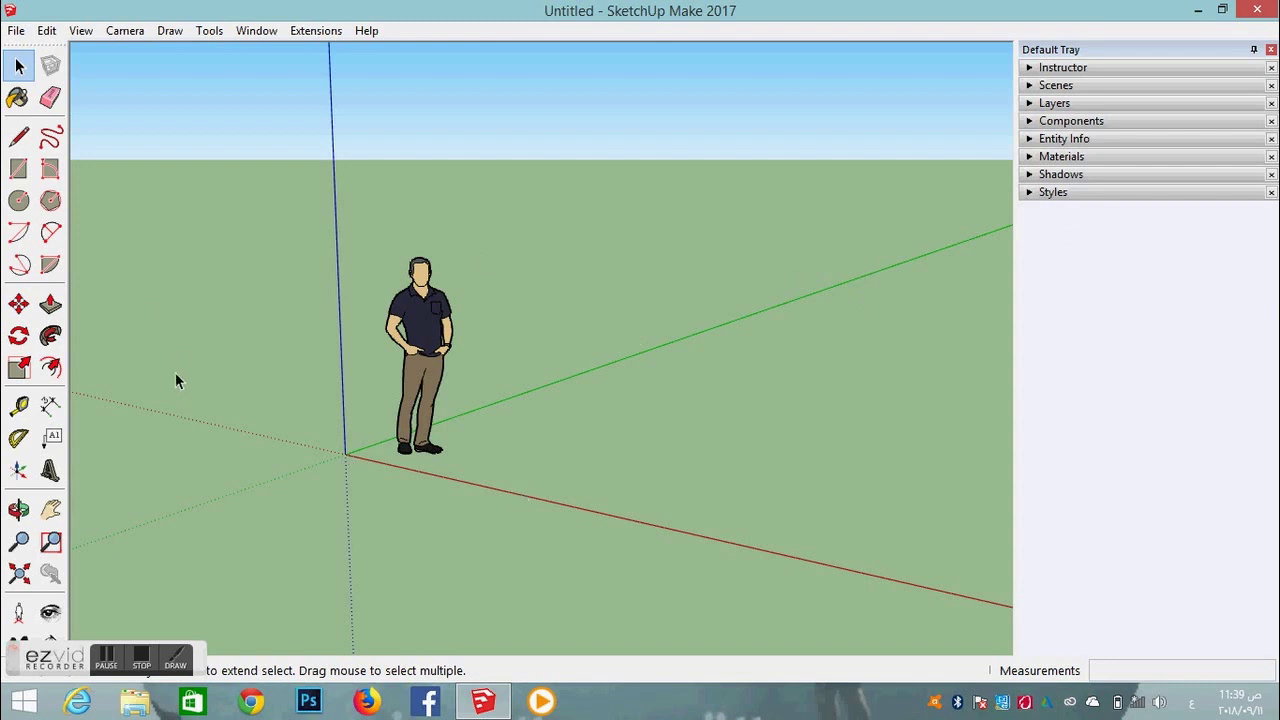
Step: Activate the Paint Bucket tool and look through the Wood and Colors material collections
left_click(16, 98)
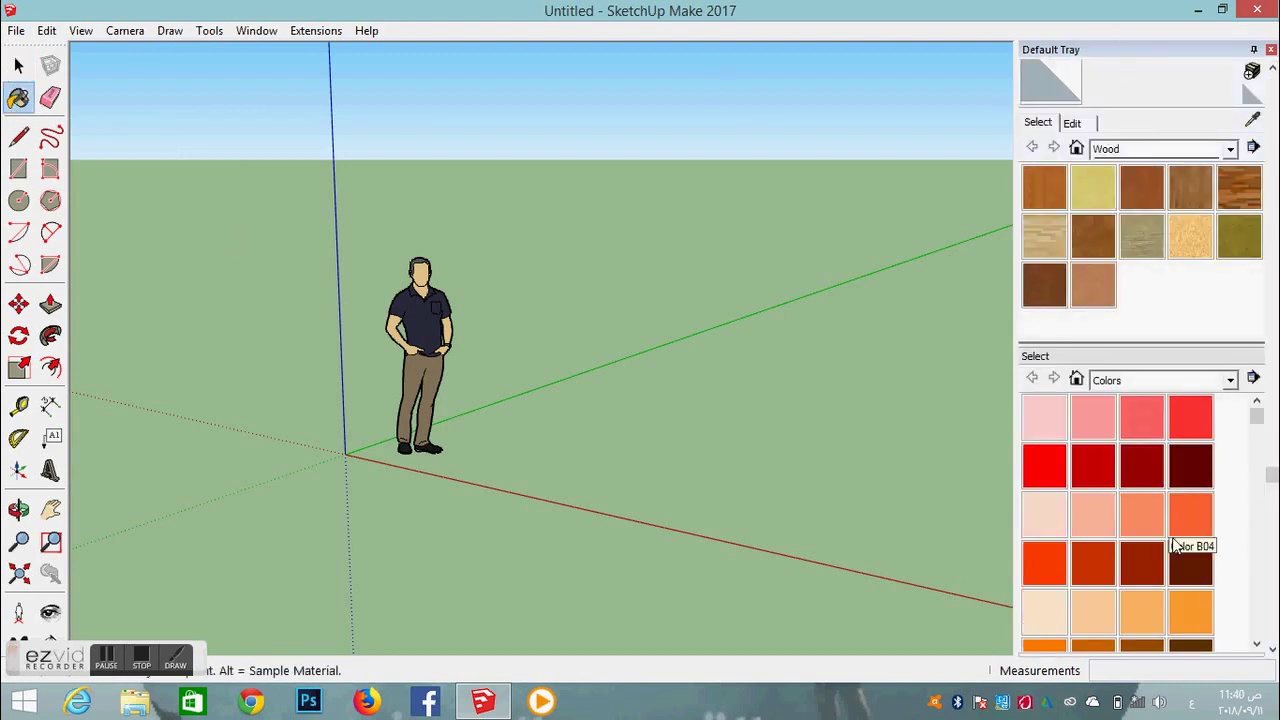
scroll(1171, 404, "down", 4)
scroll(1188, 448, "up", 5)
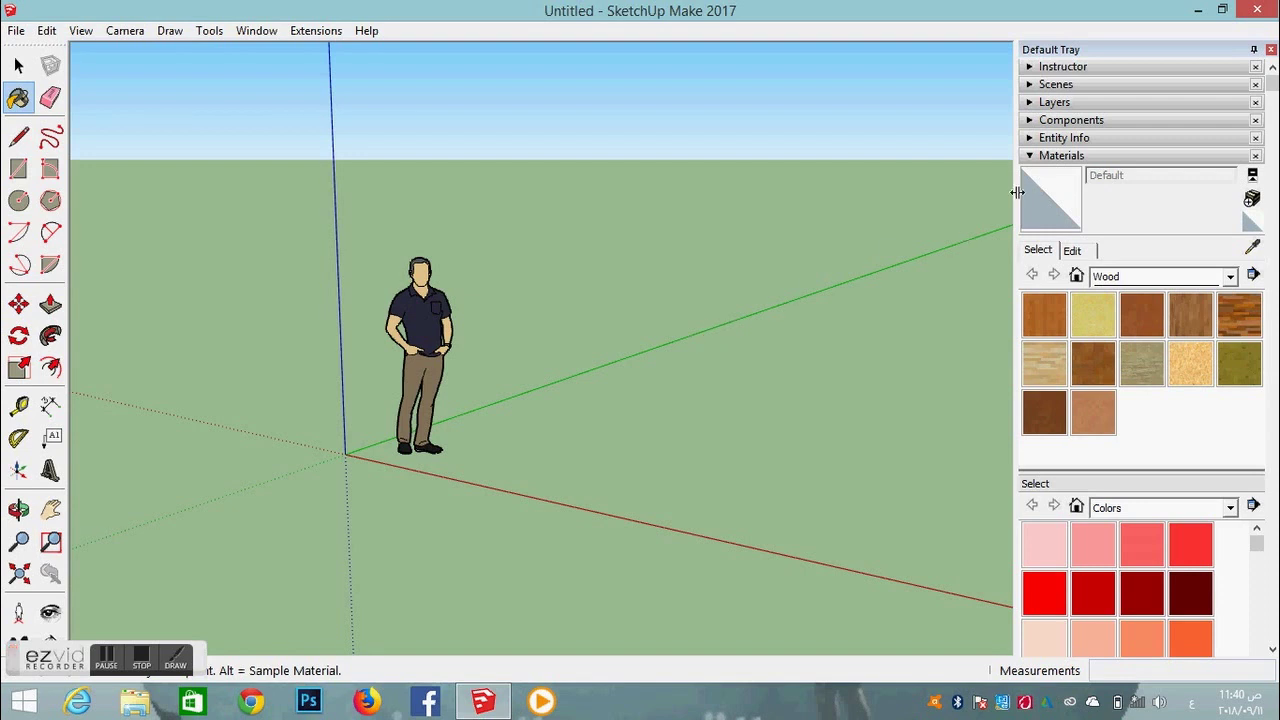
Step: Look at the Scenes section and the scene animation commands, and collapse the Scenes and Materials sections of the tray
left_click(1055, 84)
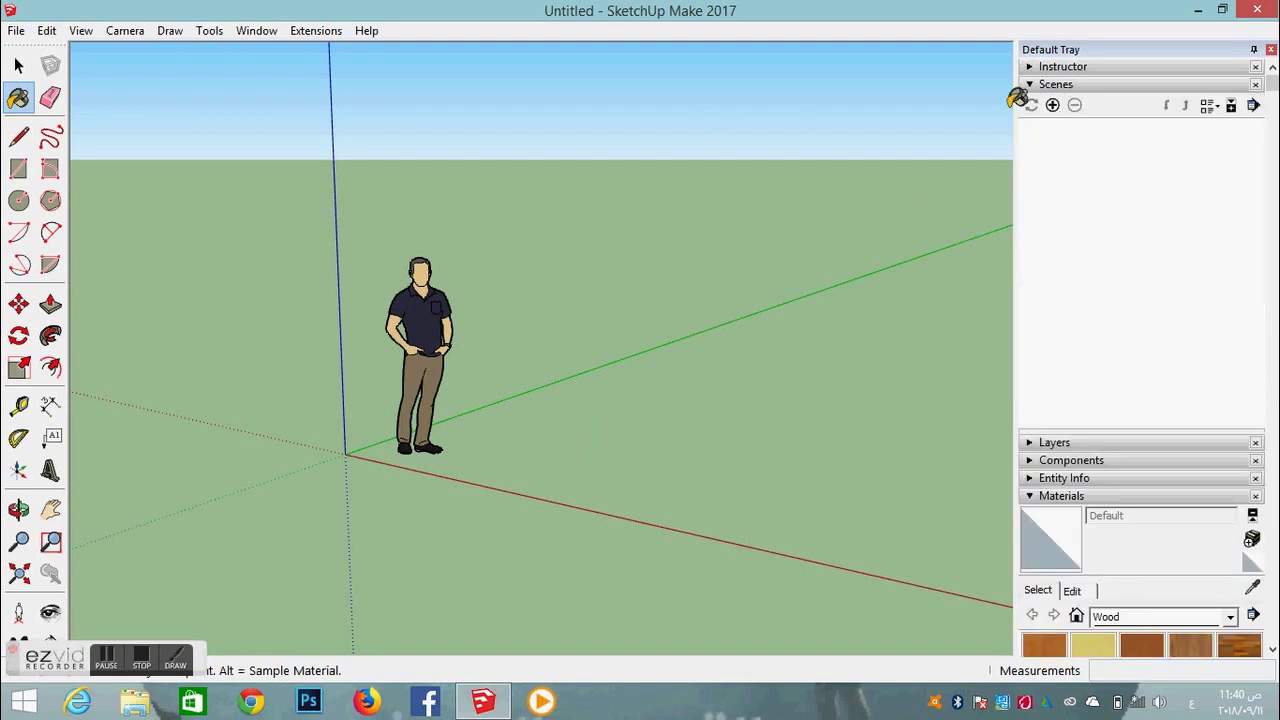
left_click(79, 32)
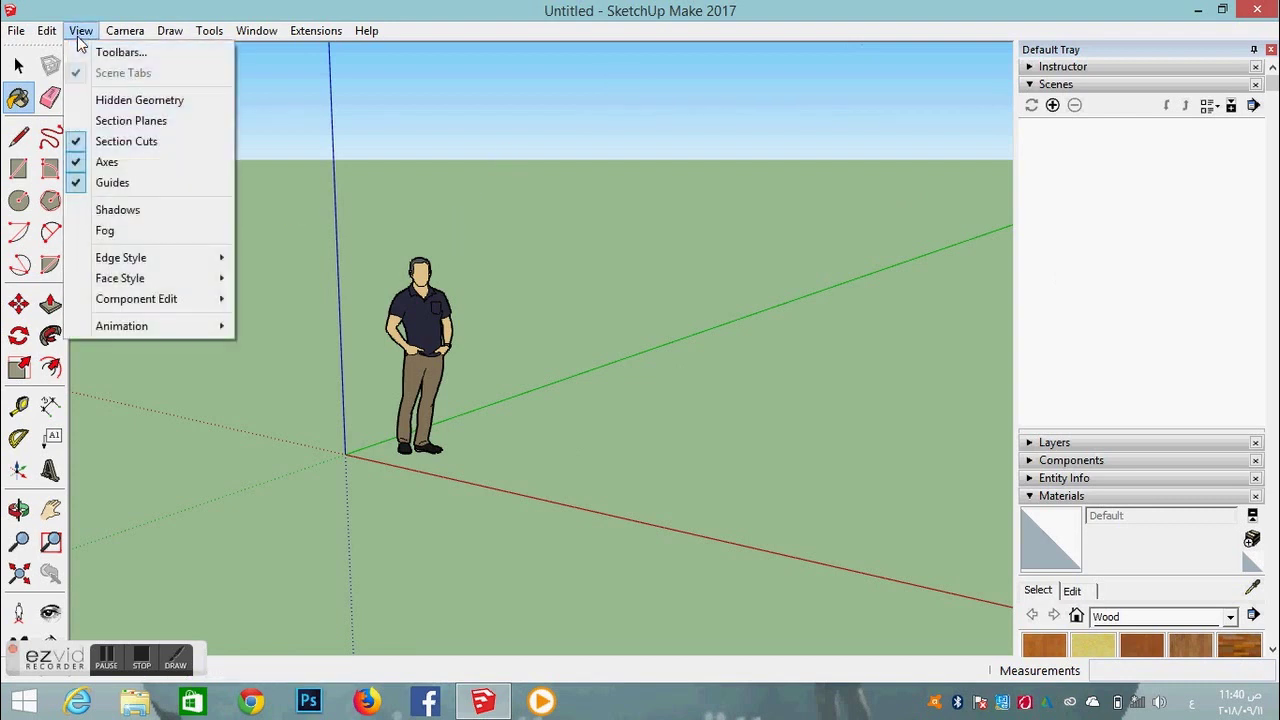
mouse_move(138, 326)
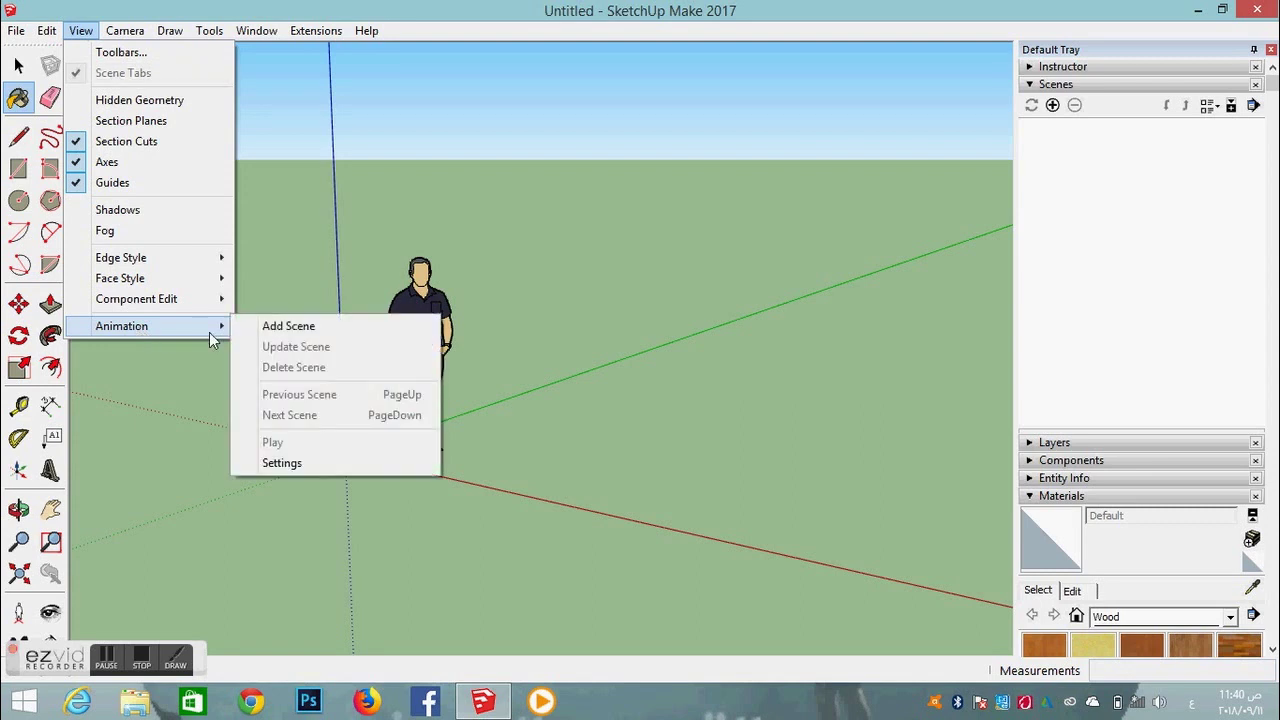
mouse_move(46, 30)
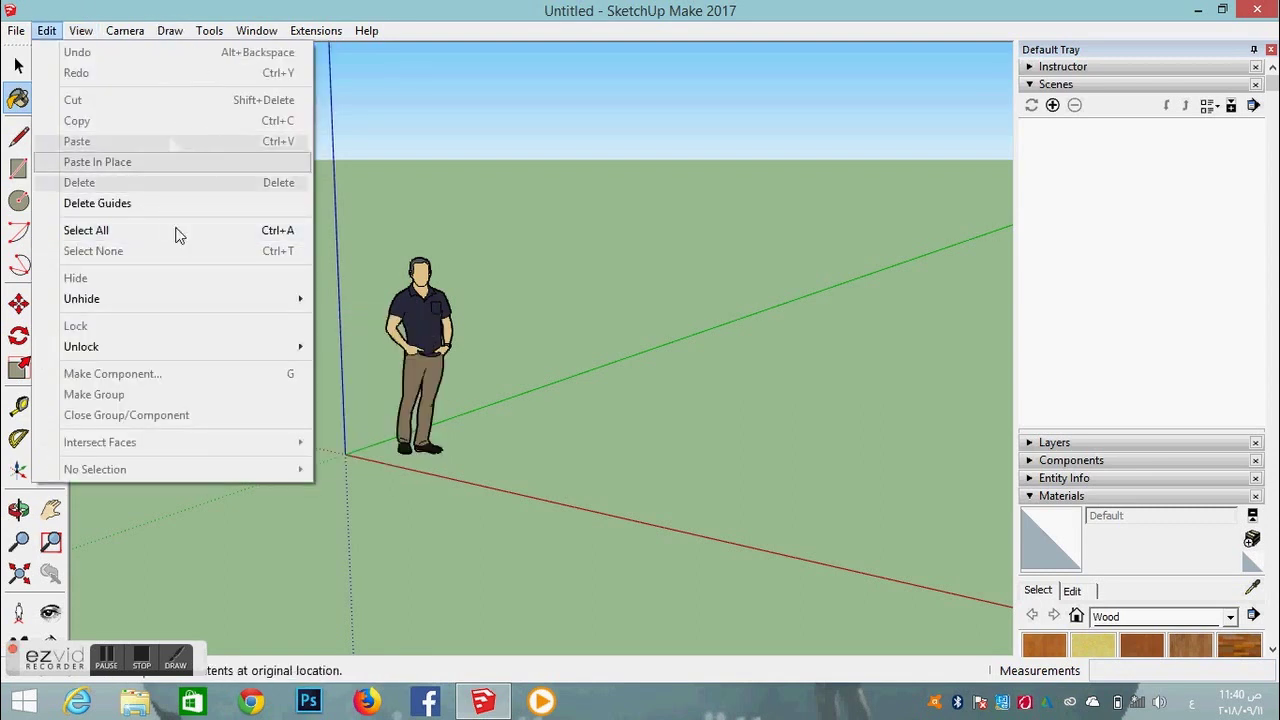
left_click(873, 306)
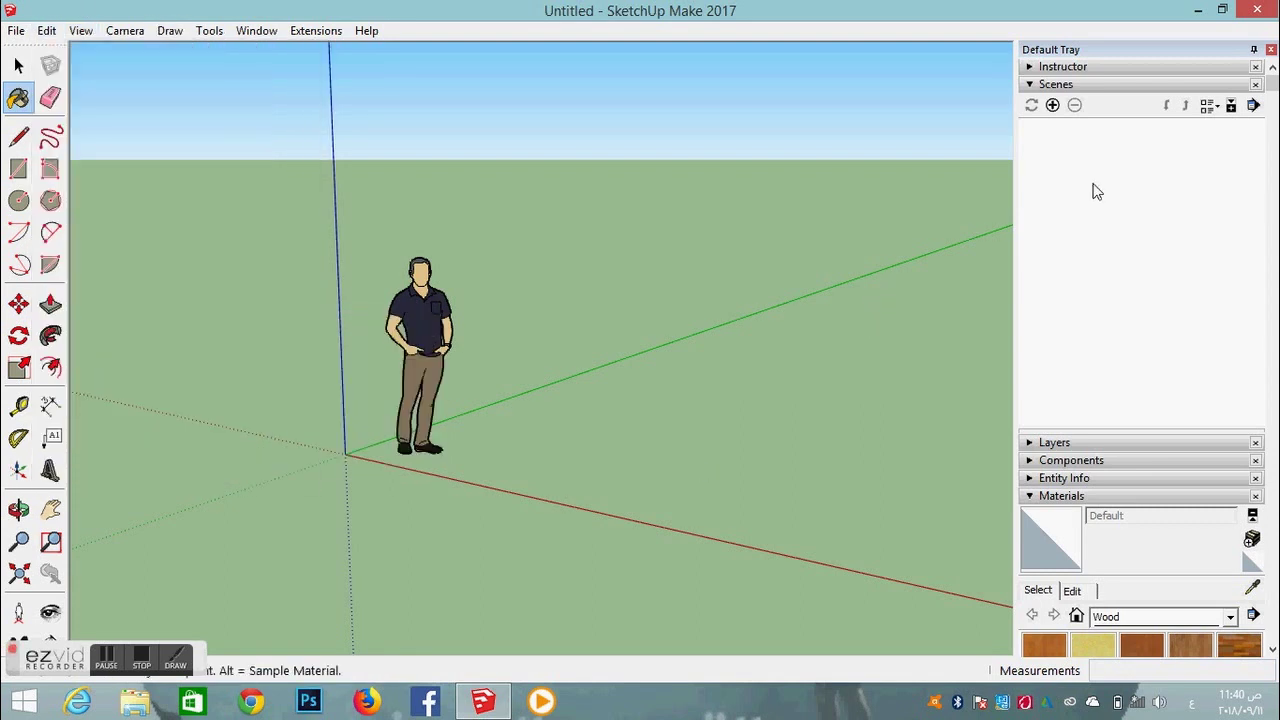
left_click(1106, 85)
left_click(1062, 156)
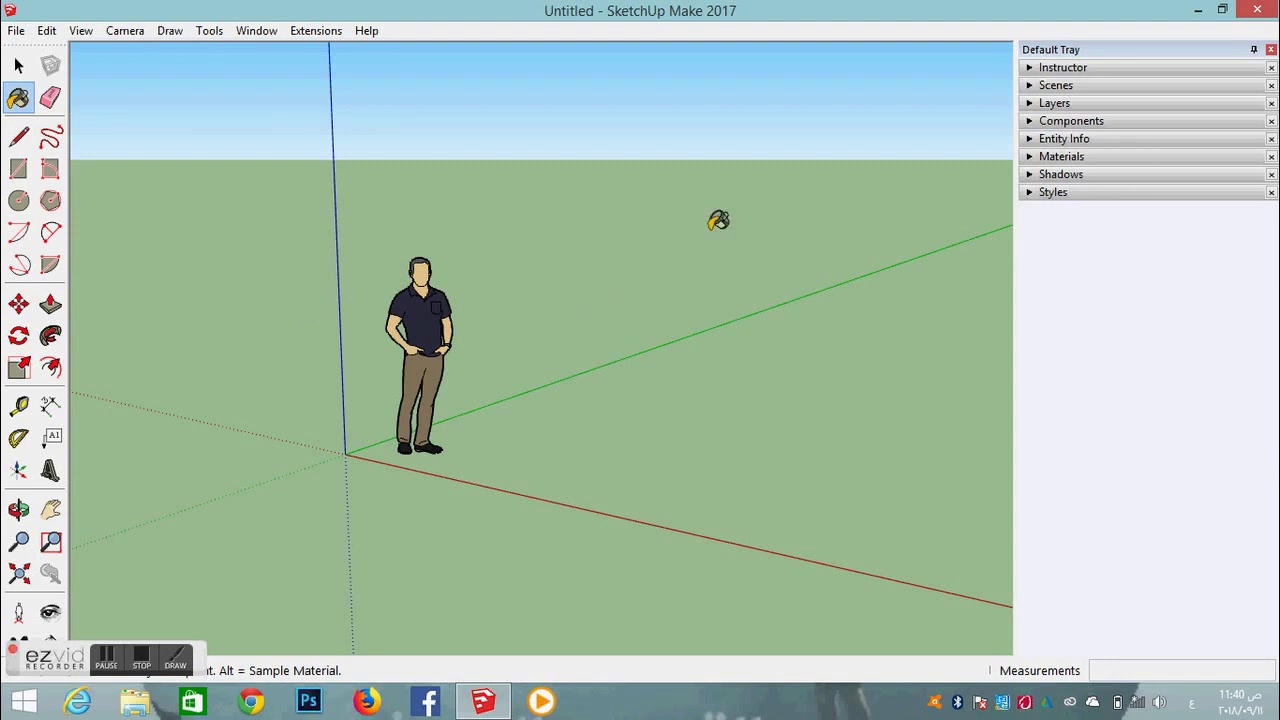
Step: Close the Default Tray, return to the Select tool and show the Default Tray again
left_click(1270, 49)
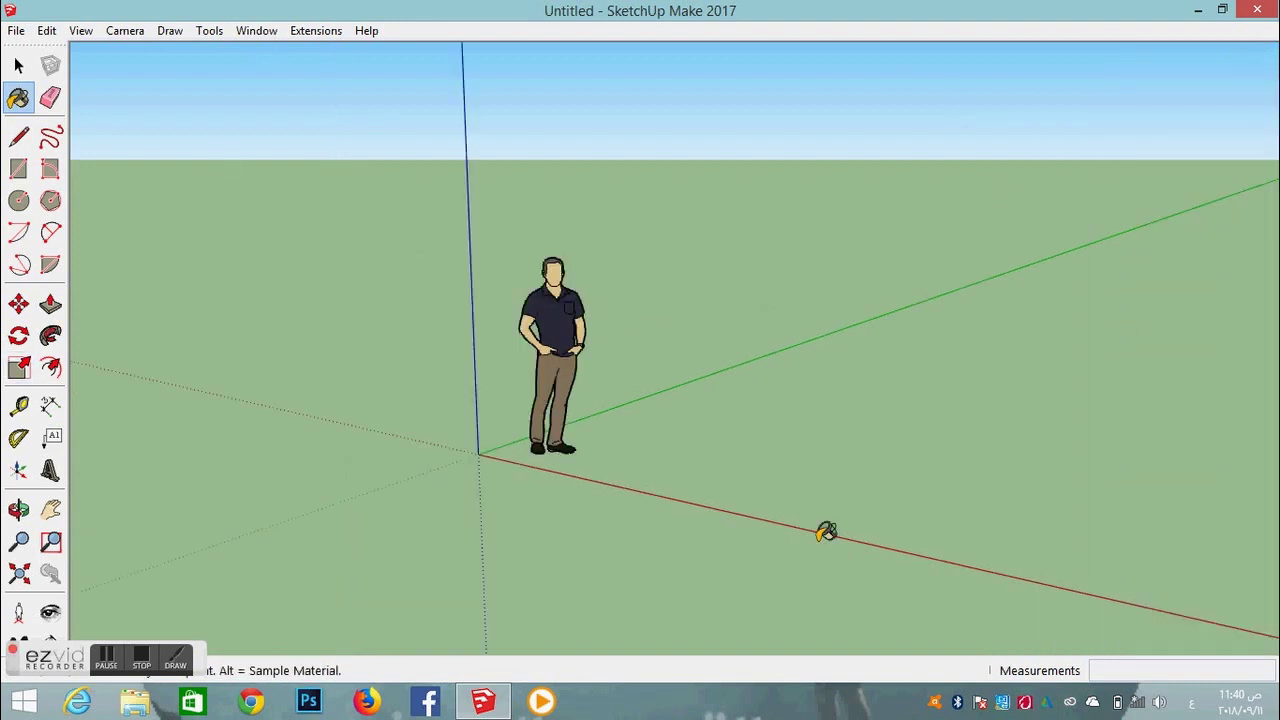
left_click(18, 65)
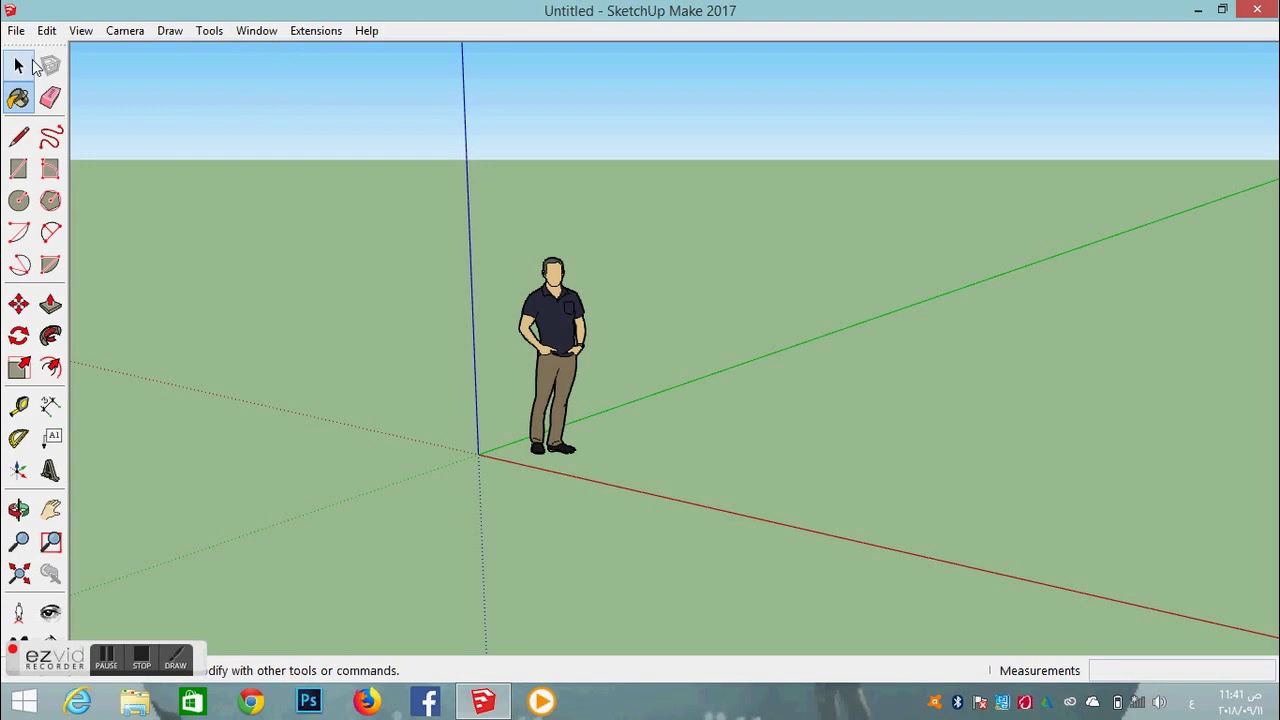
left_click(256, 30)
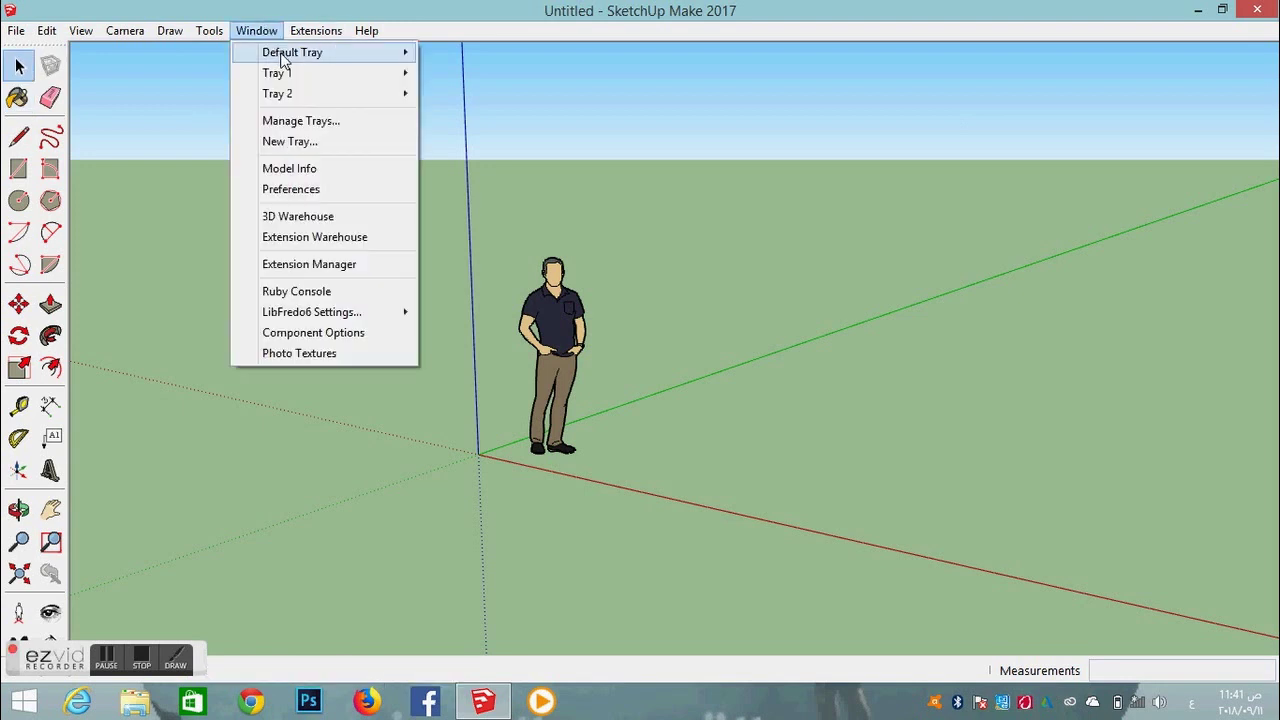
mouse_move(283, 51)
left_click(462, 54)
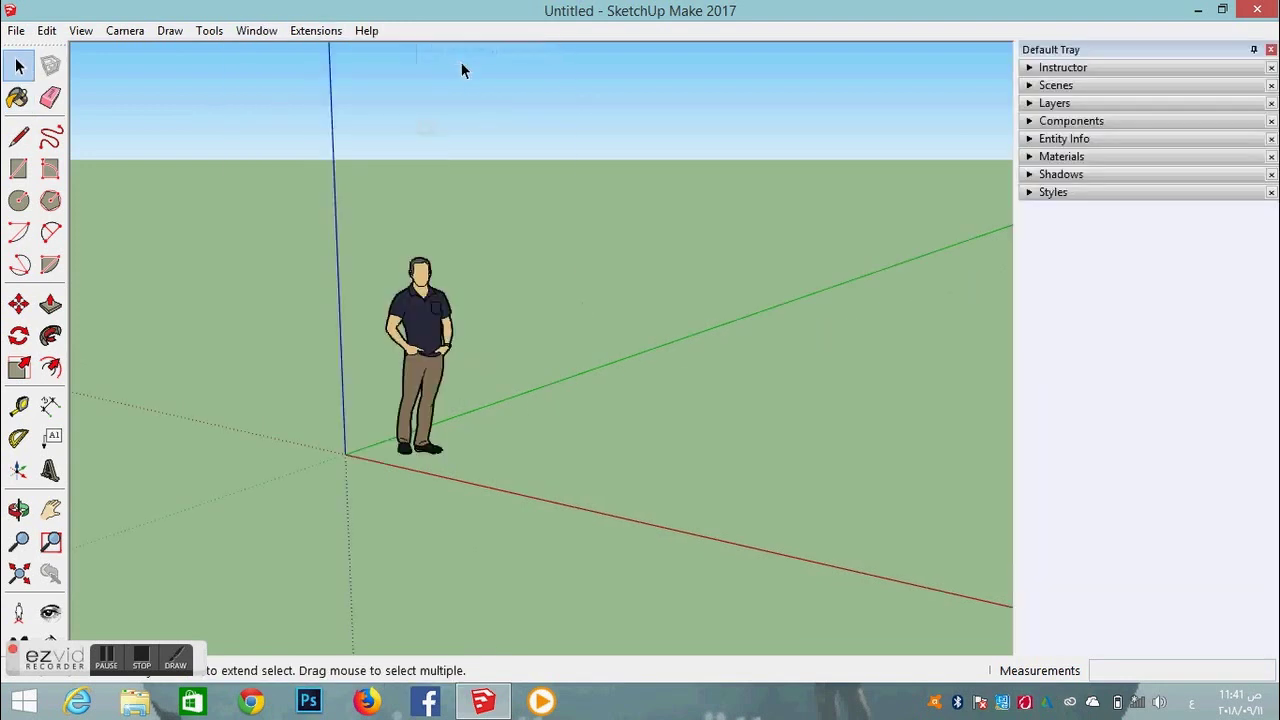
Step: Hide the Default Tray and show it again
left_click(259, 35)
mouse_move(290, 57)
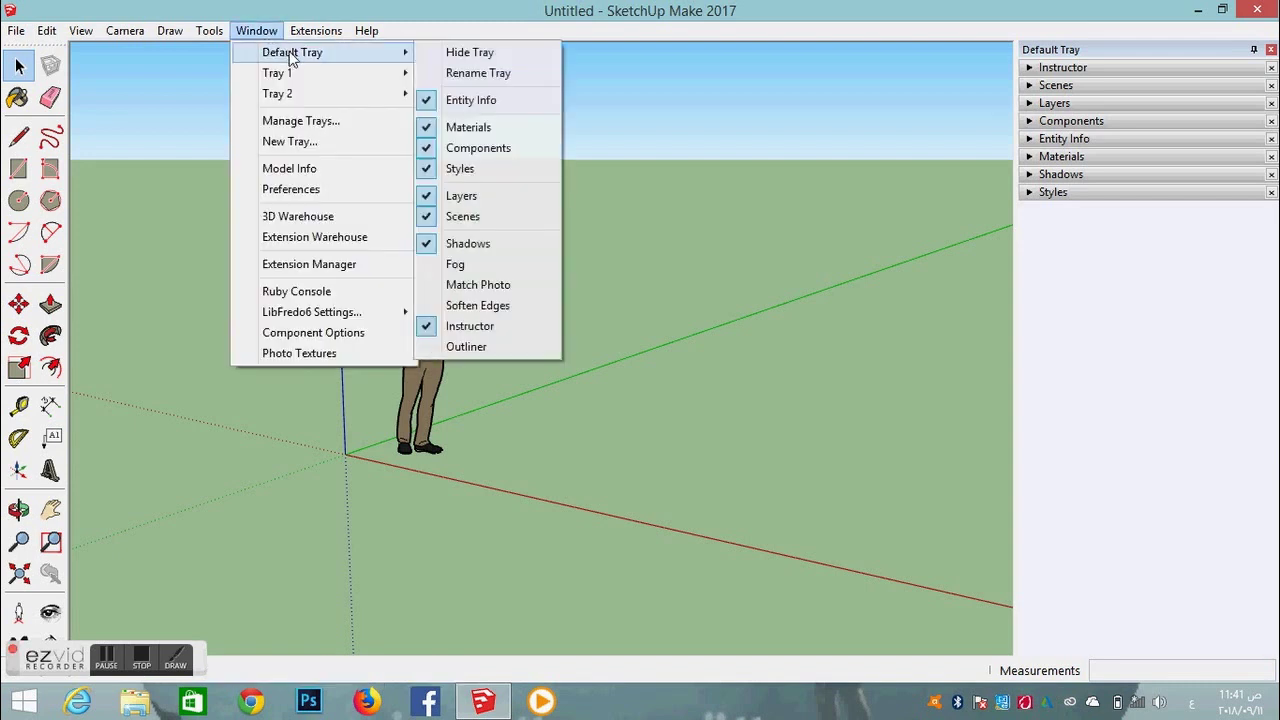
left_click(470, 53)
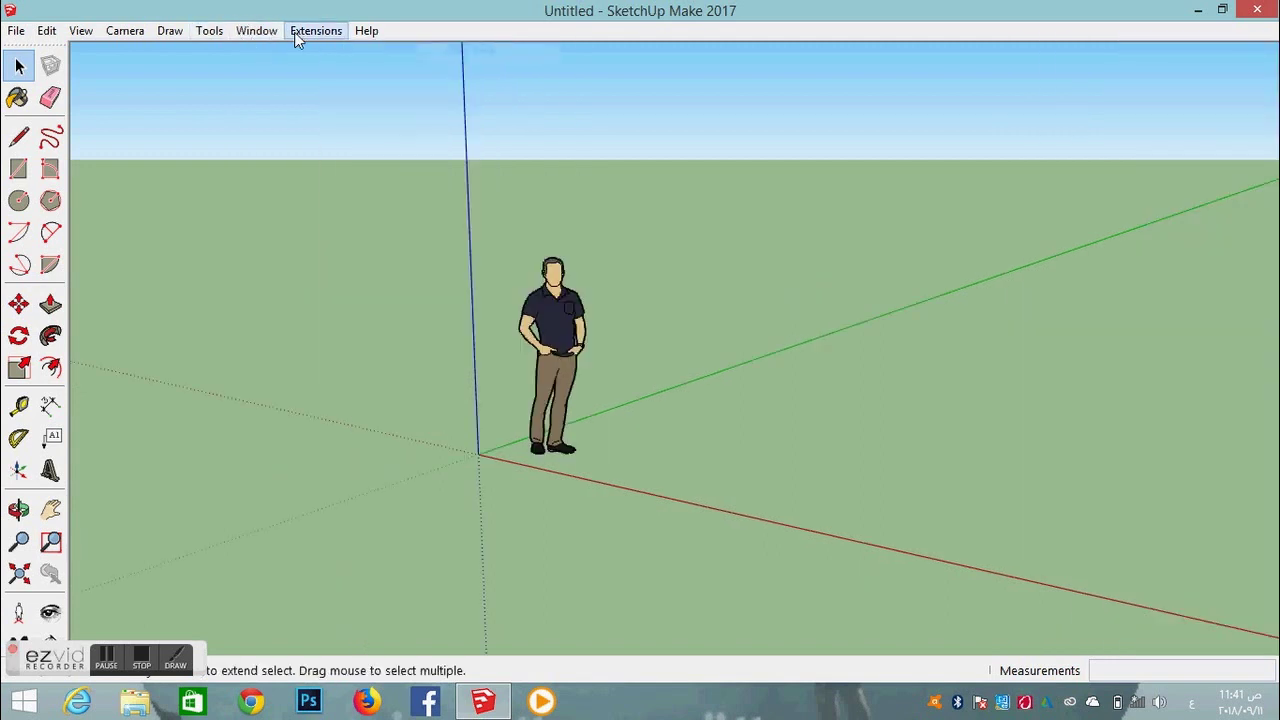
left_click(269, 33)
mouse_move(280, 52)
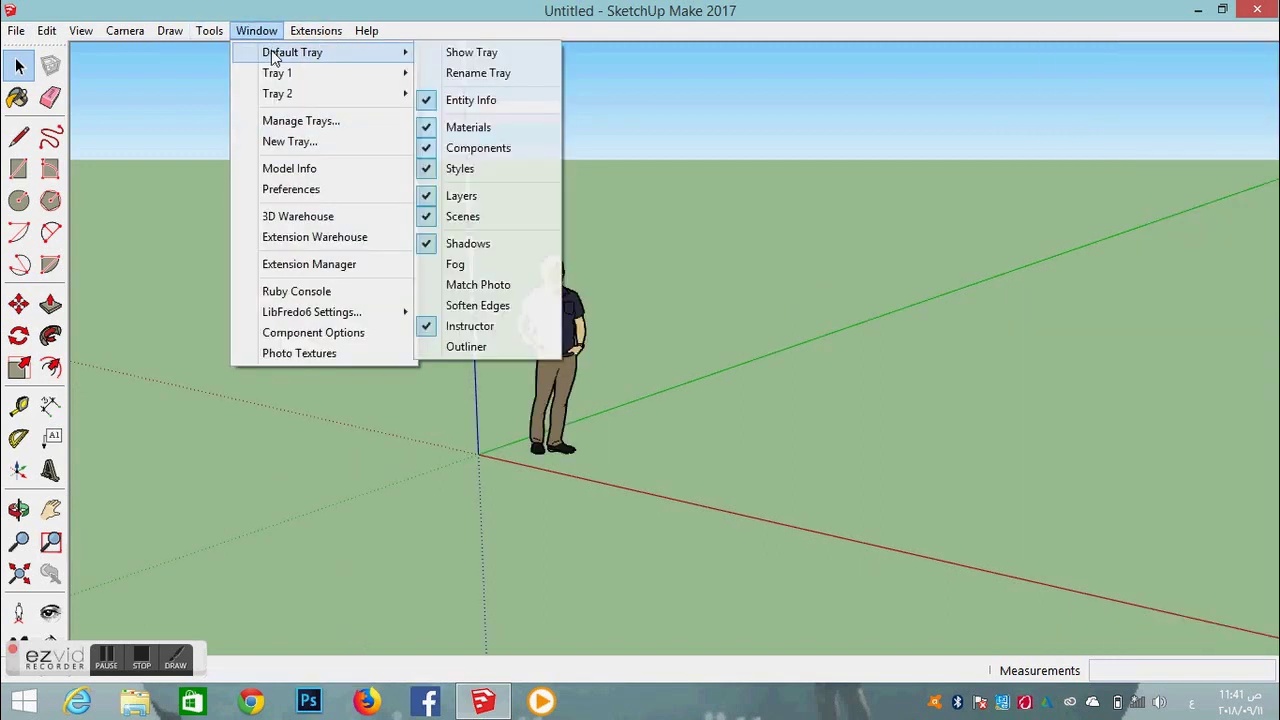
left_click(477, 56)
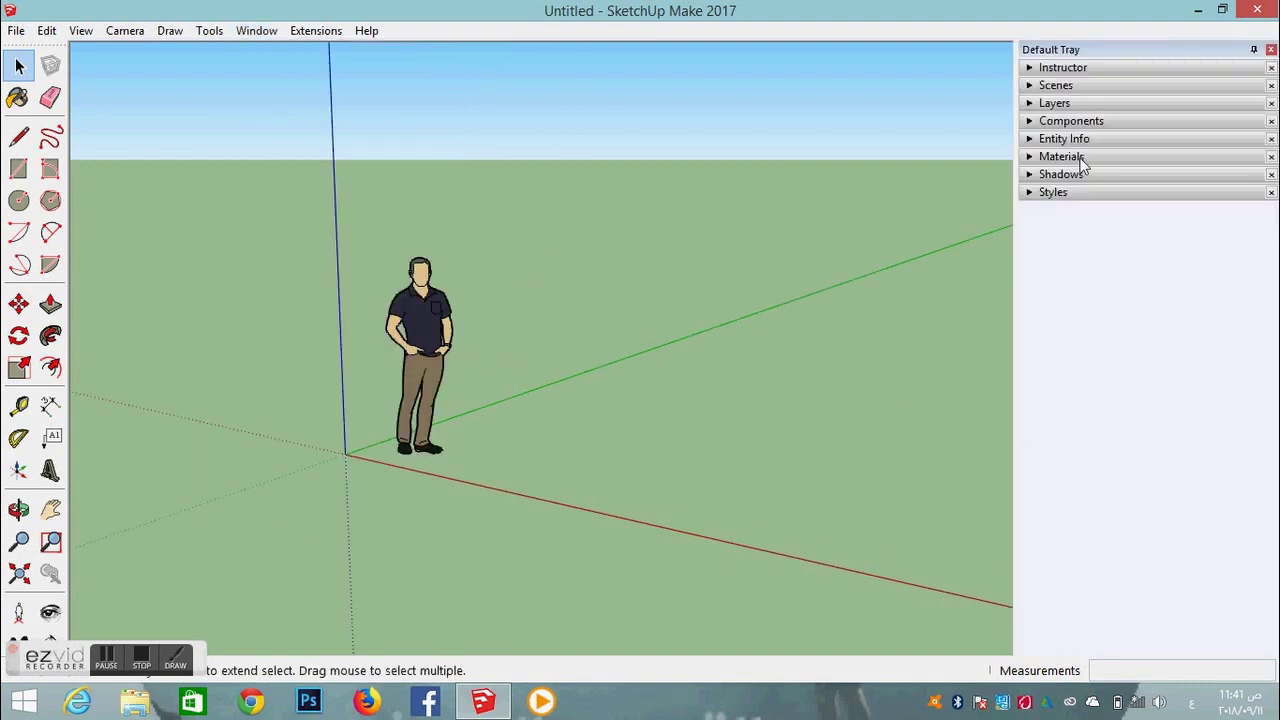
Step: Look at the name and dialog options for a new tray, and cancel without adding one
left_click(257, 35)
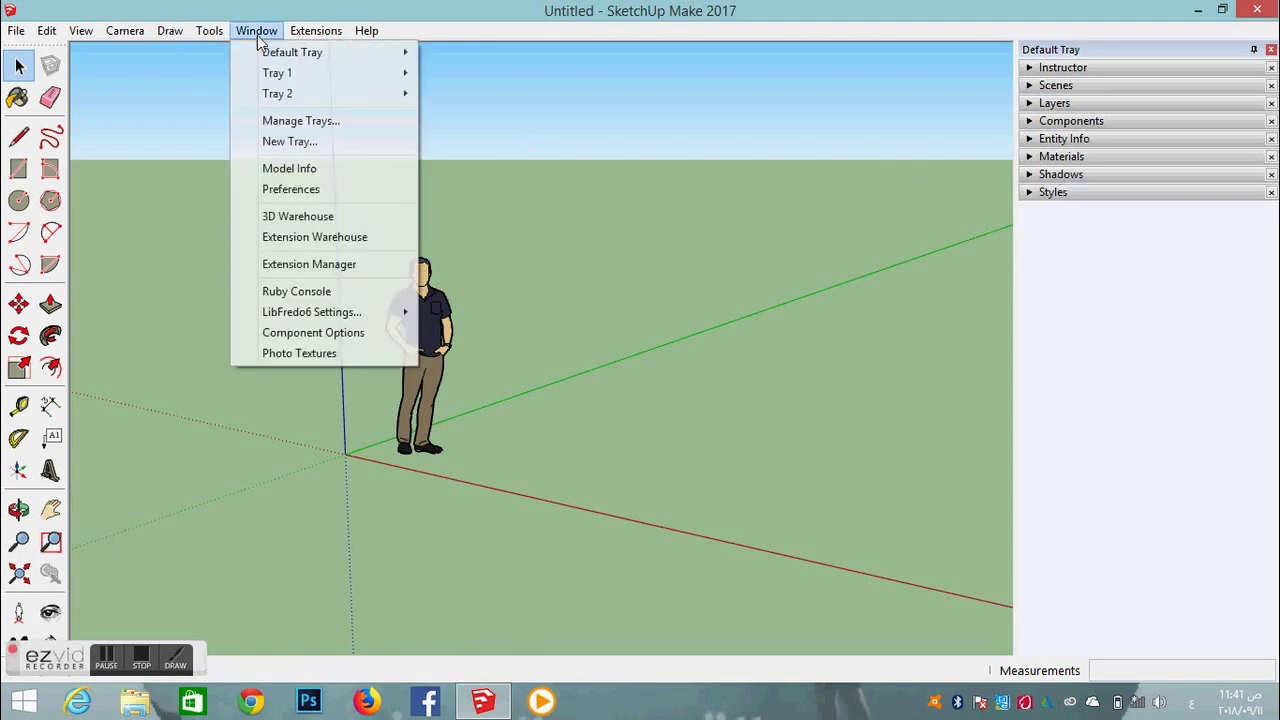
left_click(315, 142)
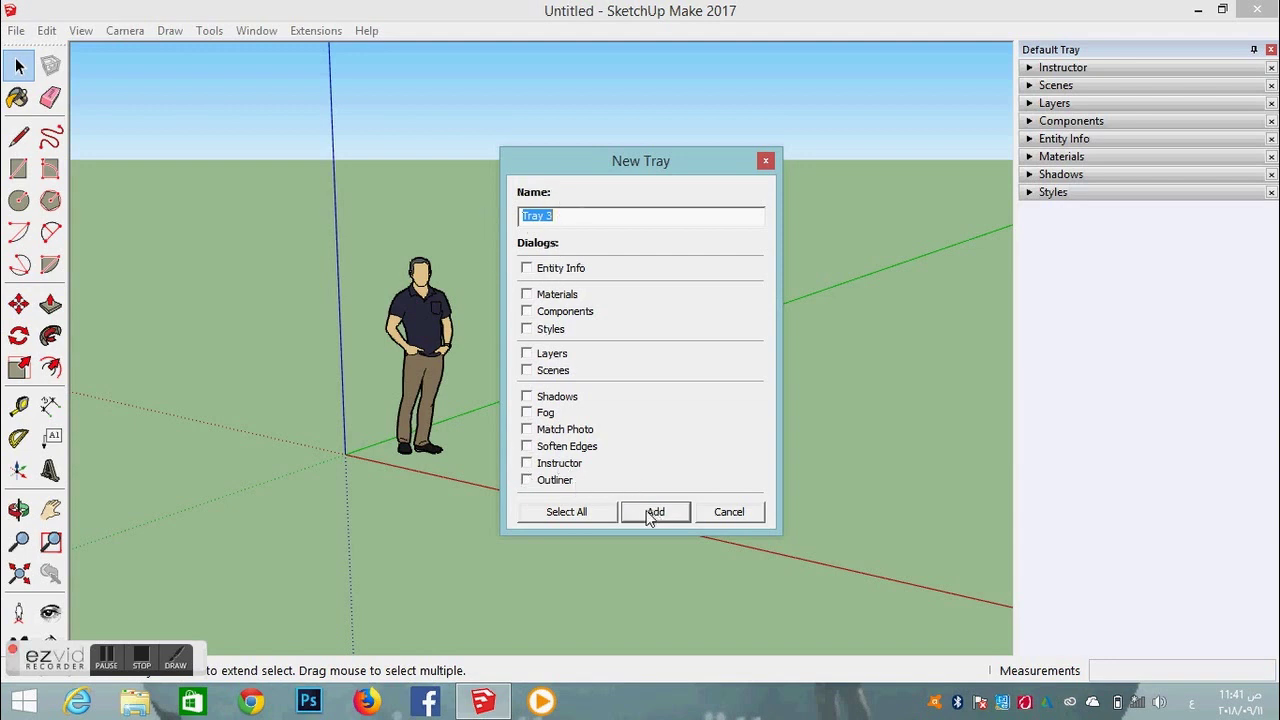
left_click(731, 512)
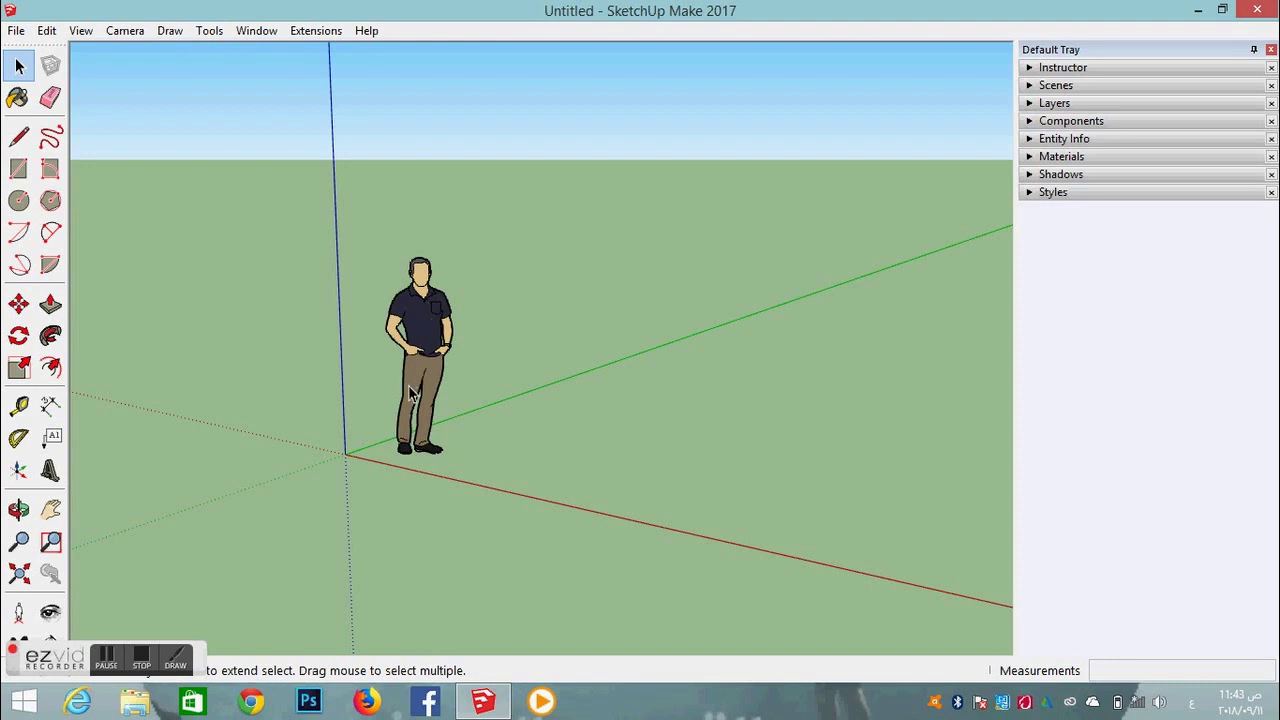
Step: Draw a rectangle of about 2.50 m by 3.66 m on the ground between the red and green axes, beside the figure
left_click(19, 169)
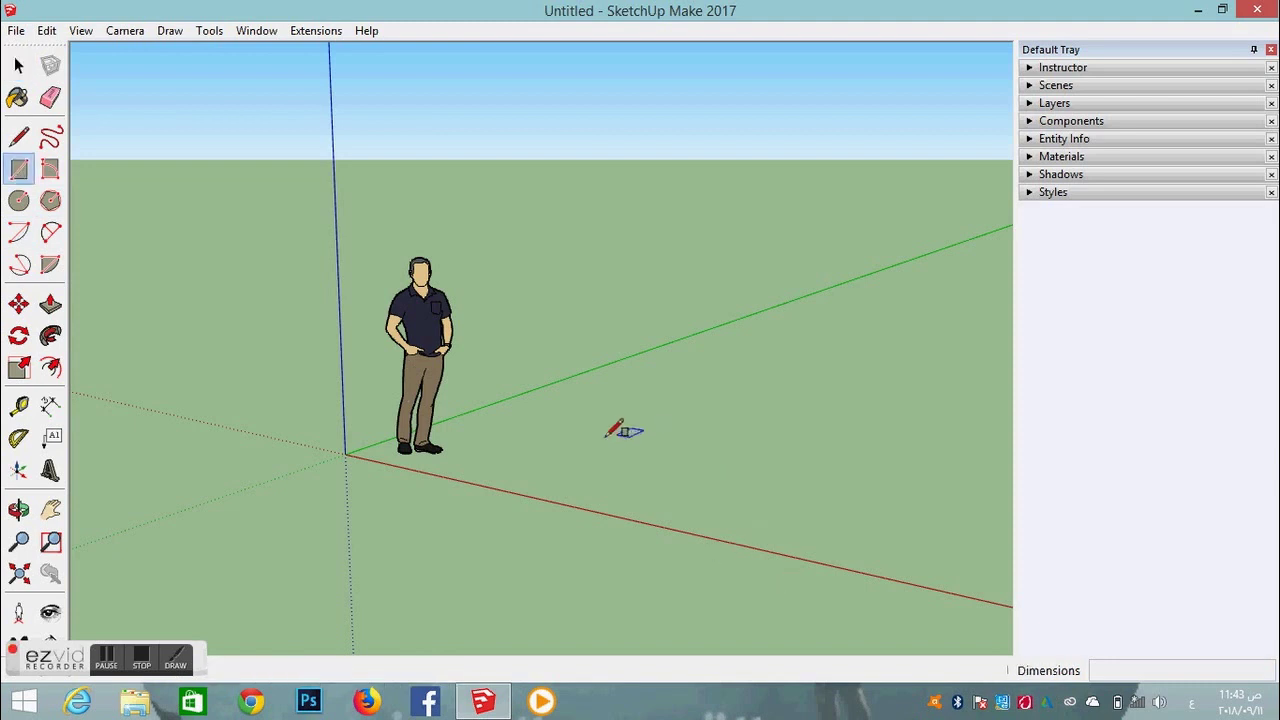
left_click(650, 378)
left_click(722, 505)
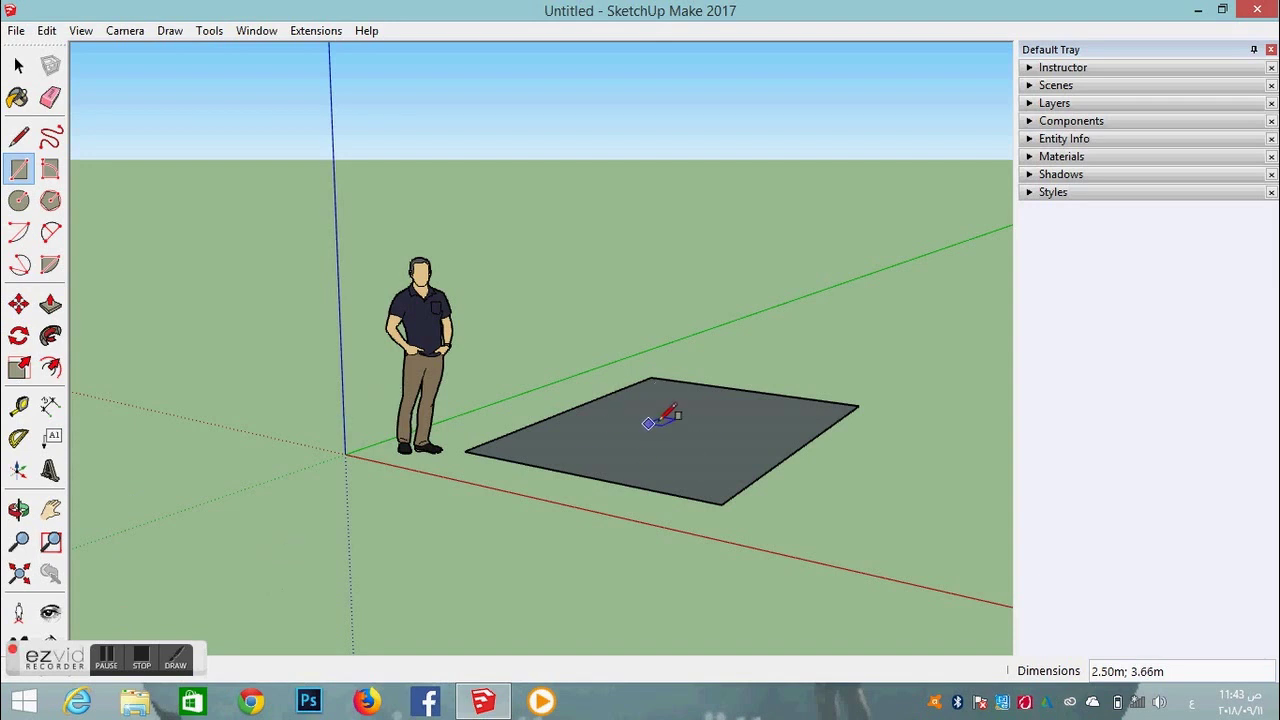
Step: Push/Pull the rectangle upward about 2.26 m into a box
left_click(50, 304)
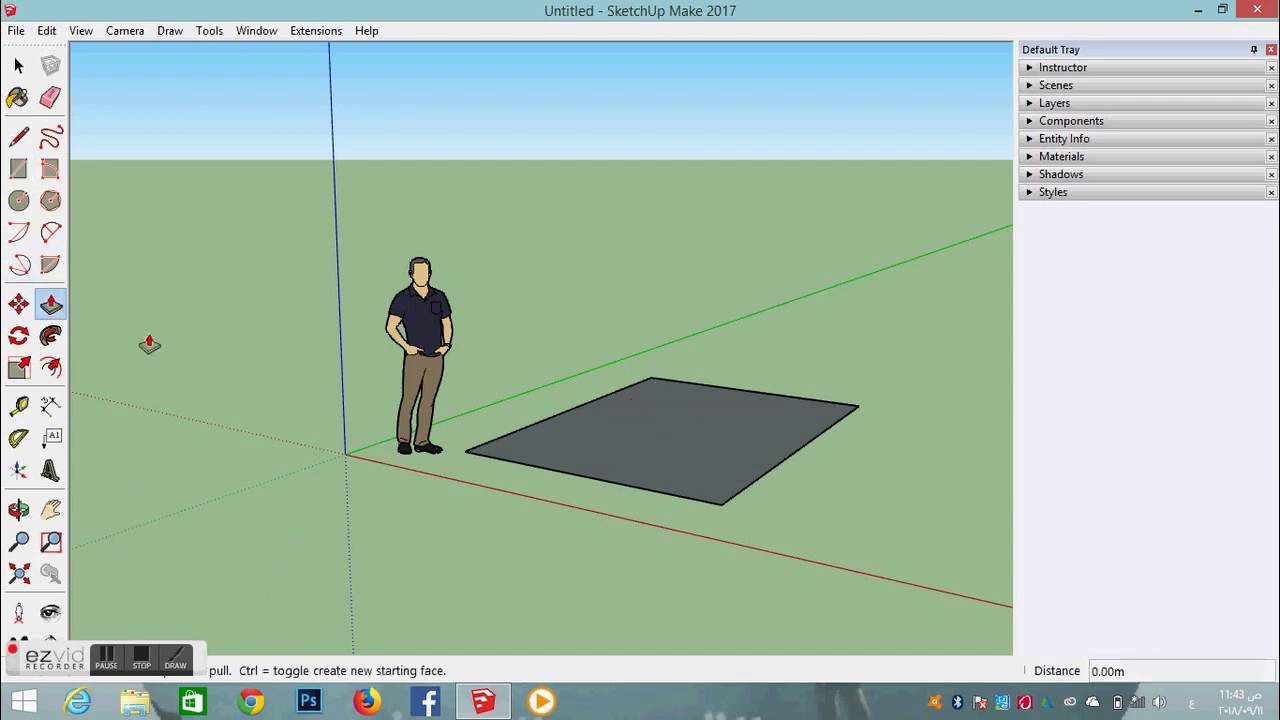
left_click(666, 466)
left_click(670, 208)
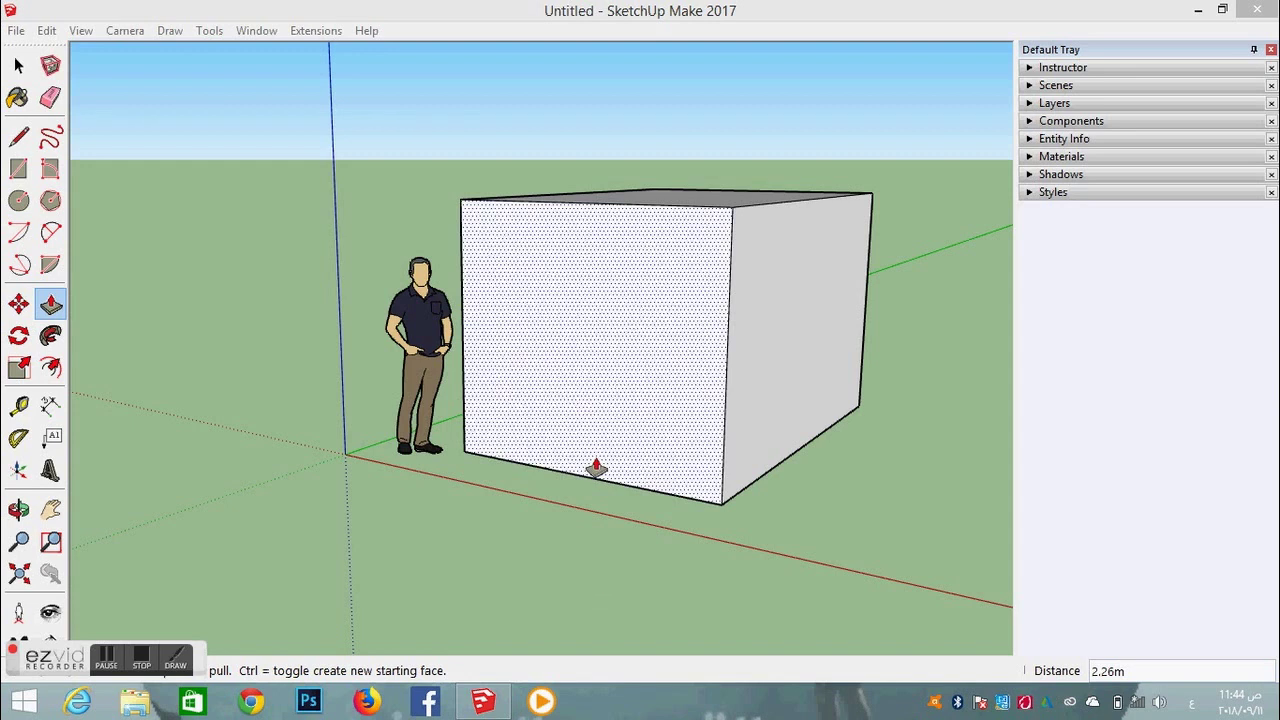
Step: Select the entire box with all its connected faces and edges, and hide it
left_click(18, 65)
triple_click(611, 274)
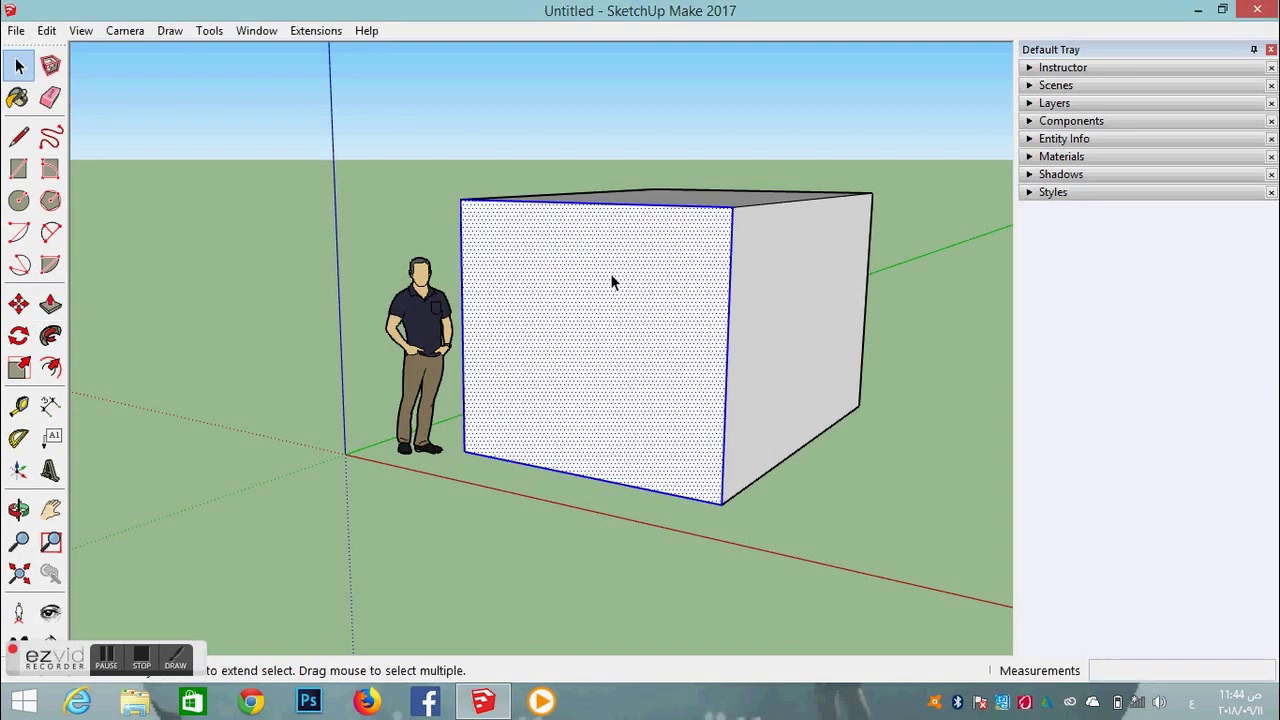
right_click(611, 273)
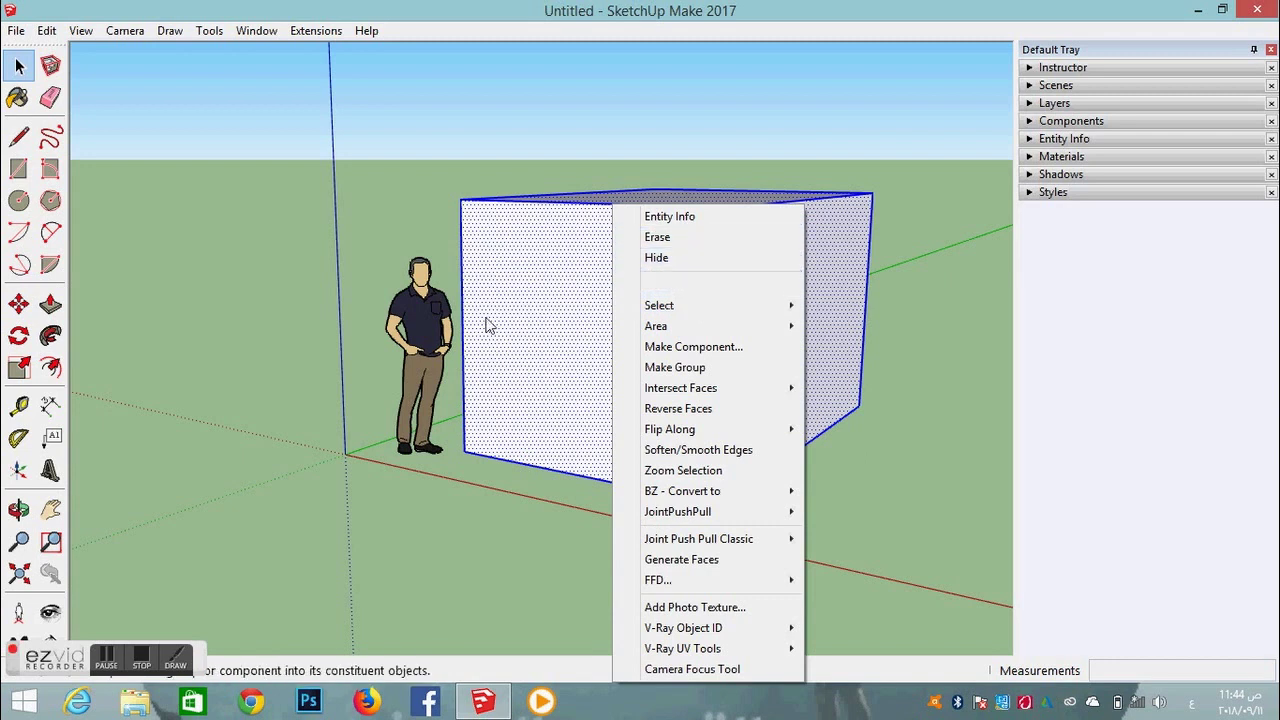
left_click(694, 256)
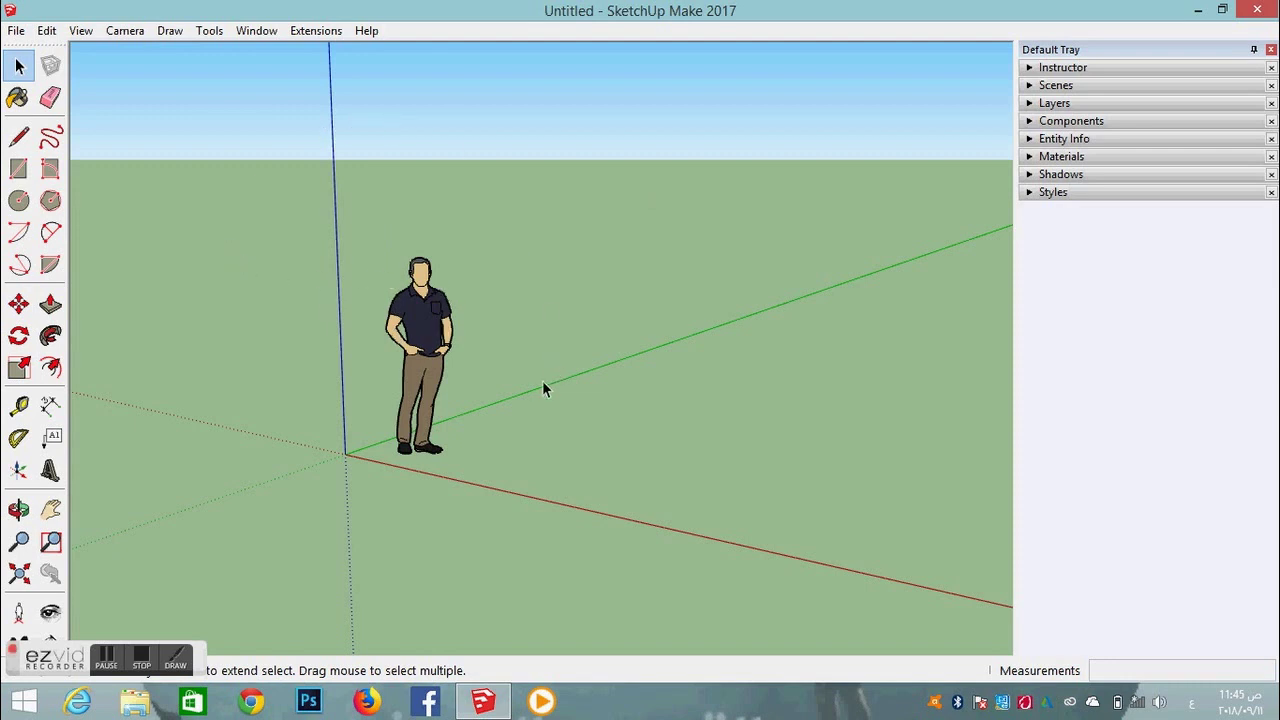
Step: Look through the list of available toolbars and close it without changing any selection
left_click(80, 31)
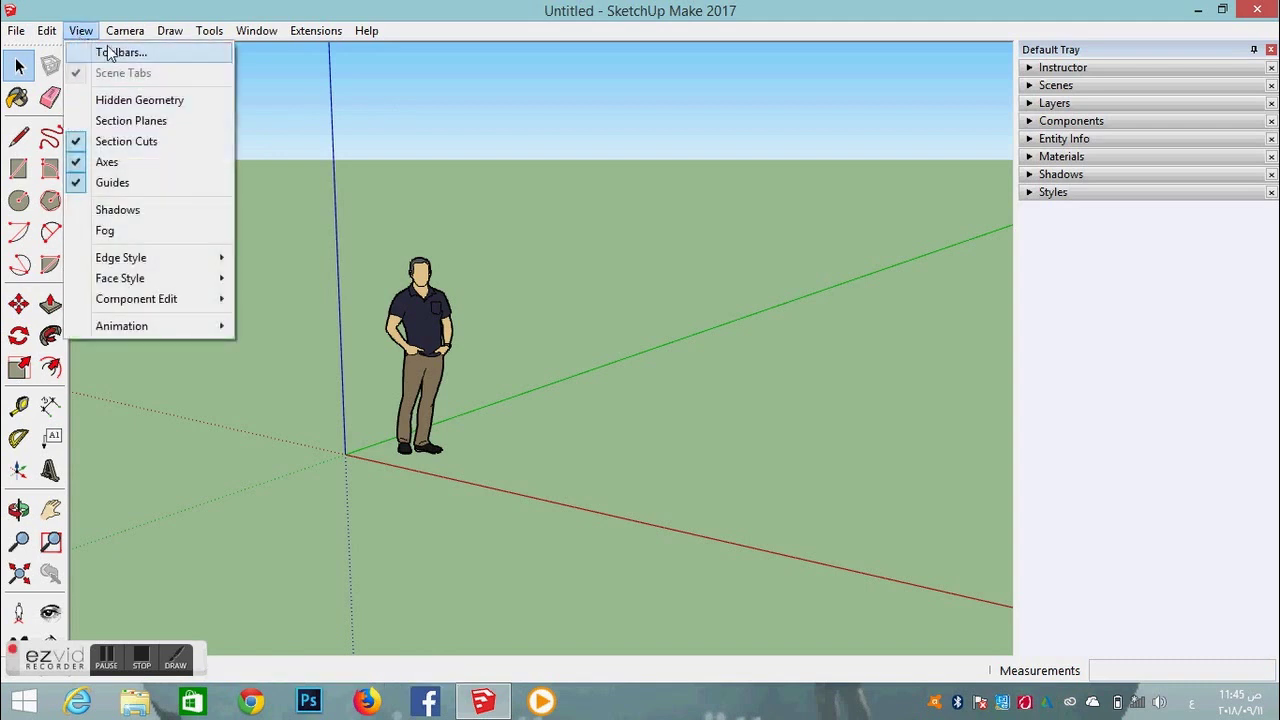
left_click(110, 49)
scroll(540, 400, "down", 6)
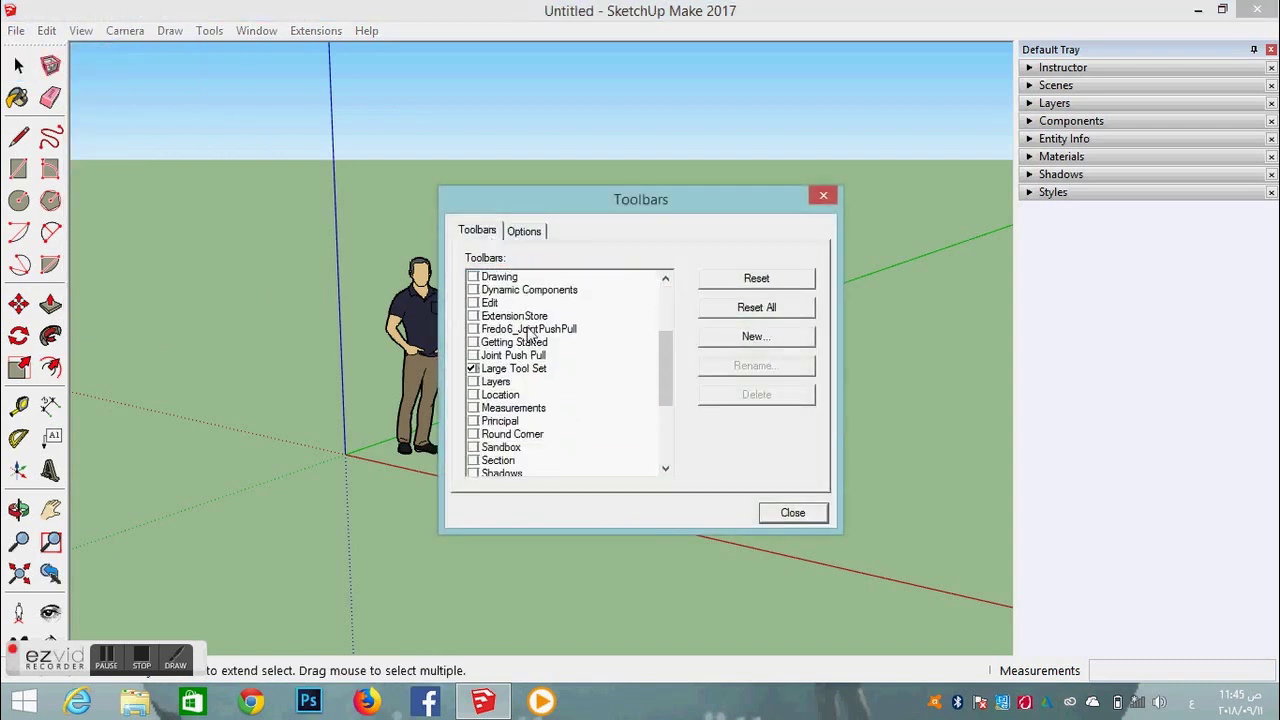
scroll(538, 412, "up", 2)
scroll(537, 412, "up", 5)
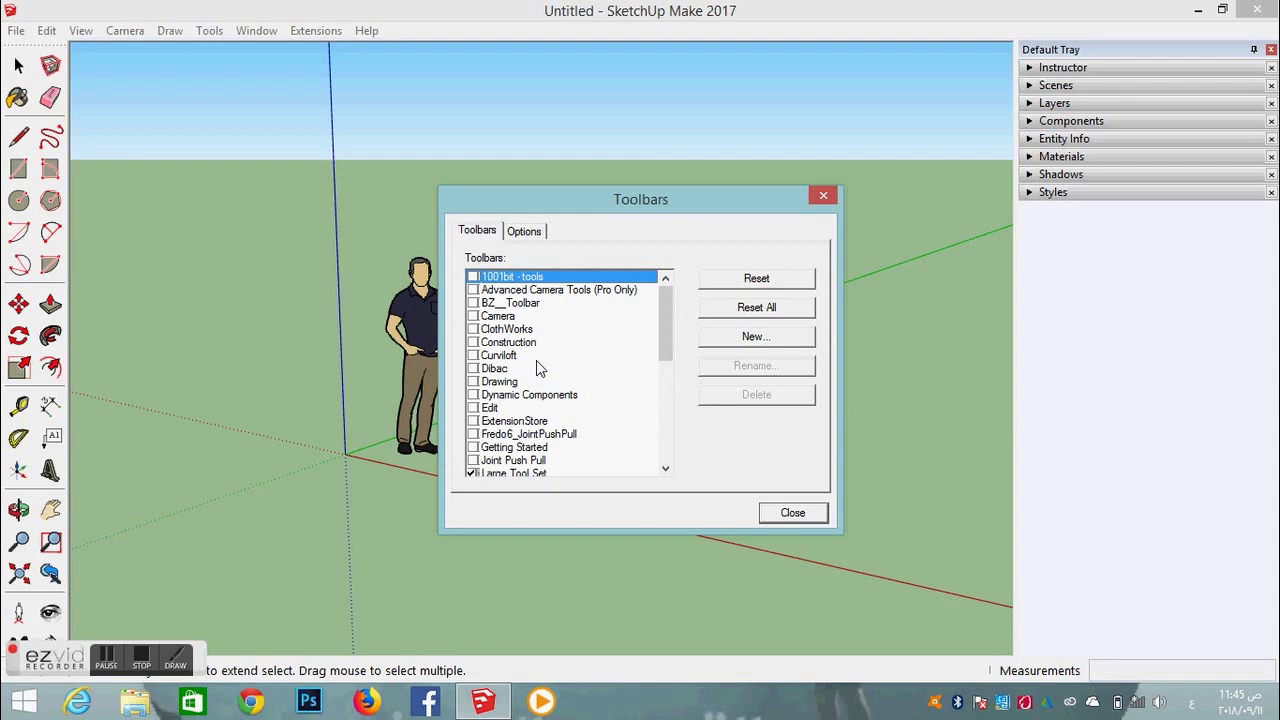
scroll(528, 420, "down", 3)
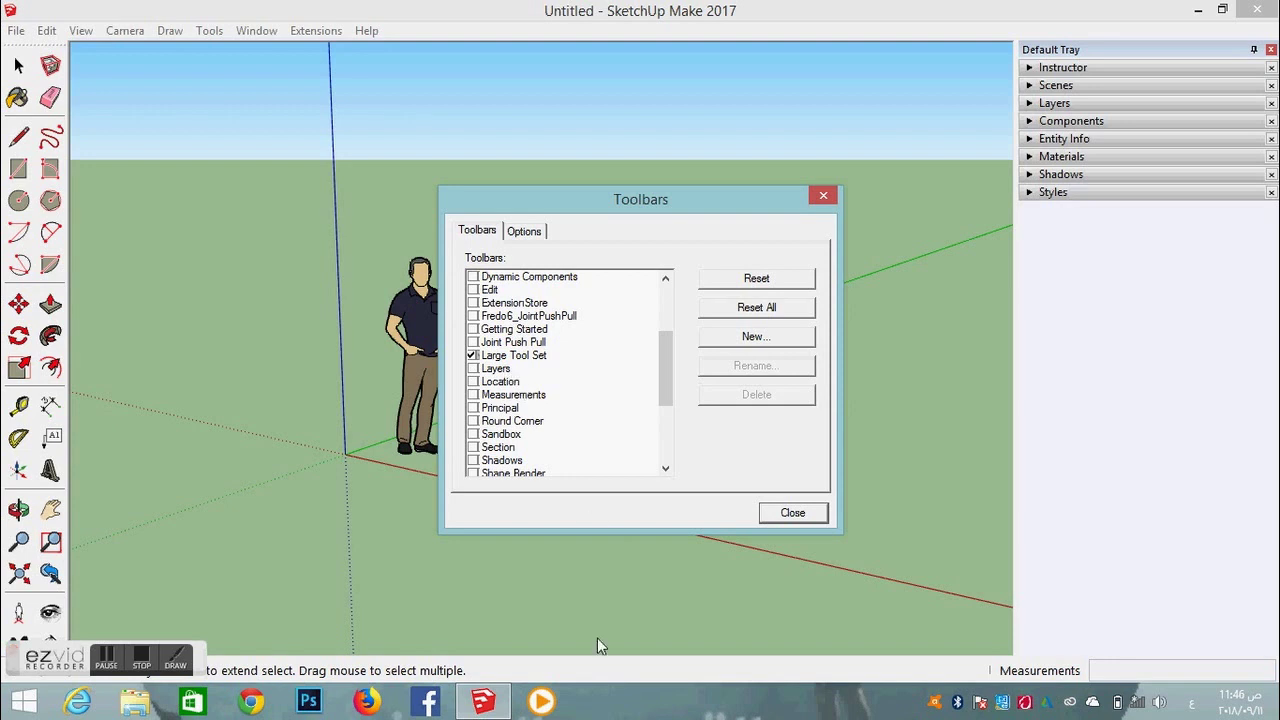
left_click(792, 513)
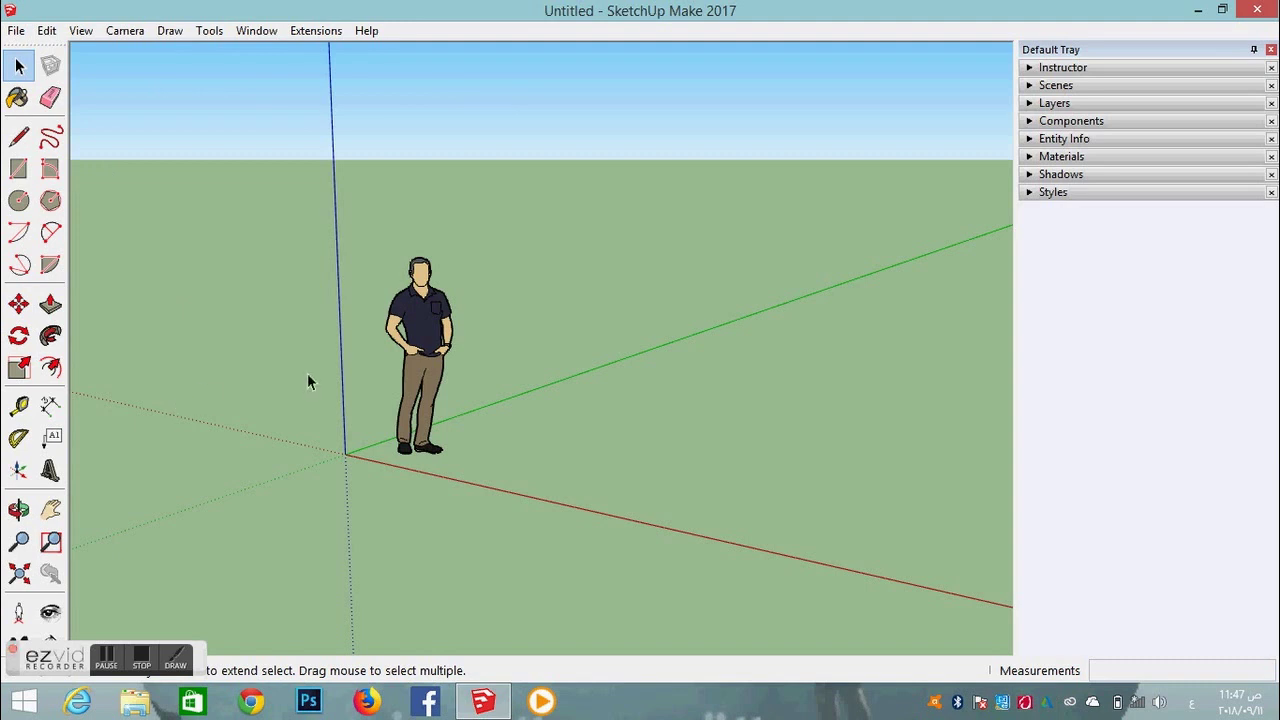
Step: Close the Default Tray and bring it back
left_click(1270, 52)
left_click(262, 32)
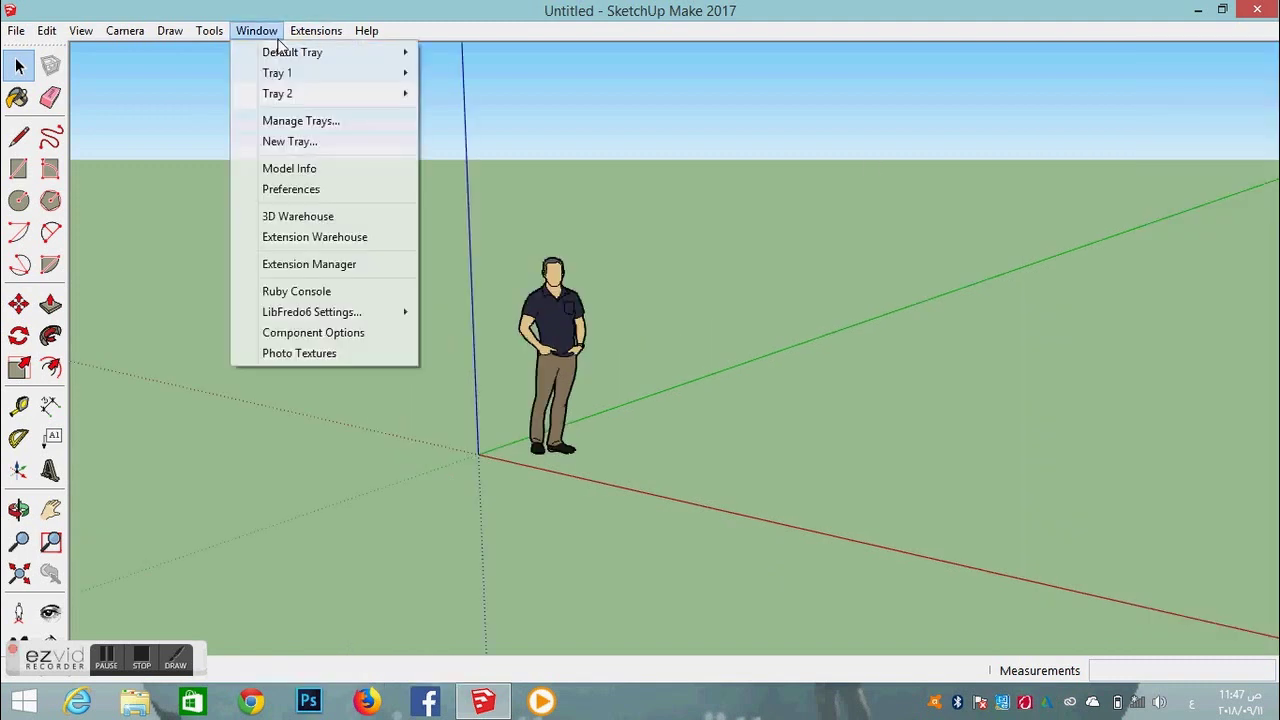
mouse_move(344, 54)
left_click(450, 53)
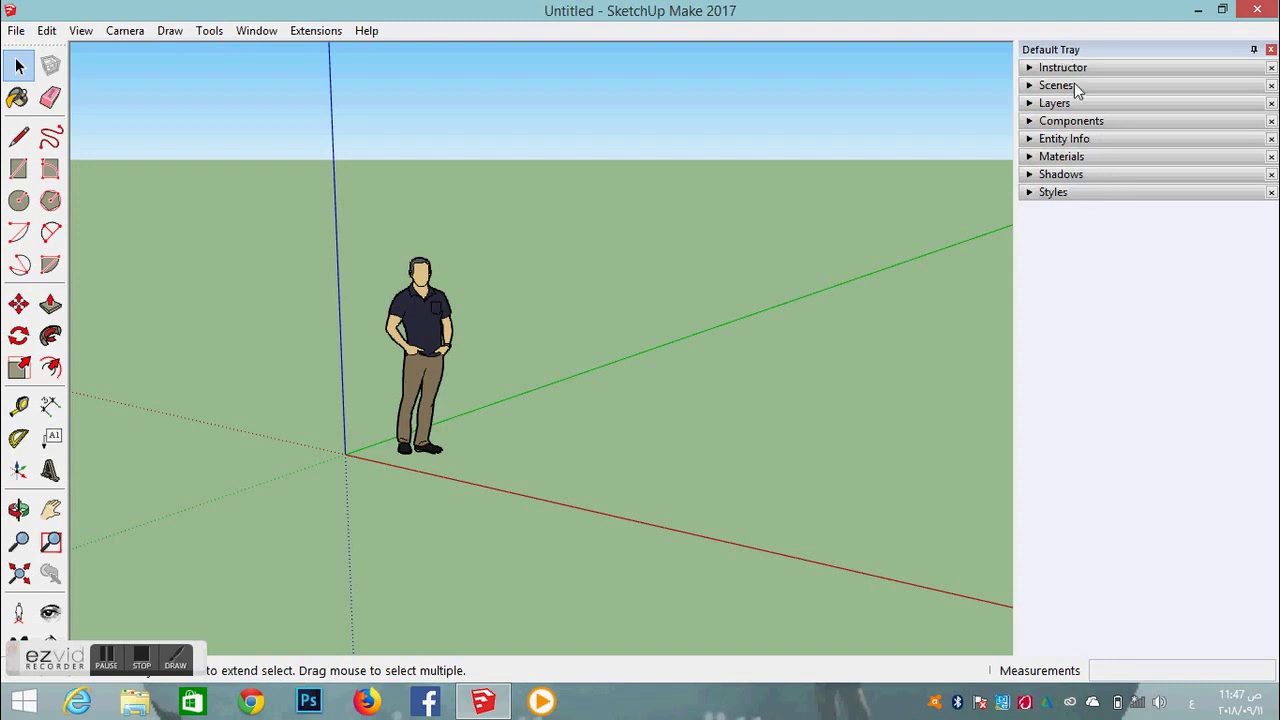
Step: Look into the Components and Materials sections of the Default Tray and collapse them again
left_click(1108, 122)
left_click(1094, 121)
left_click(1100, 157)
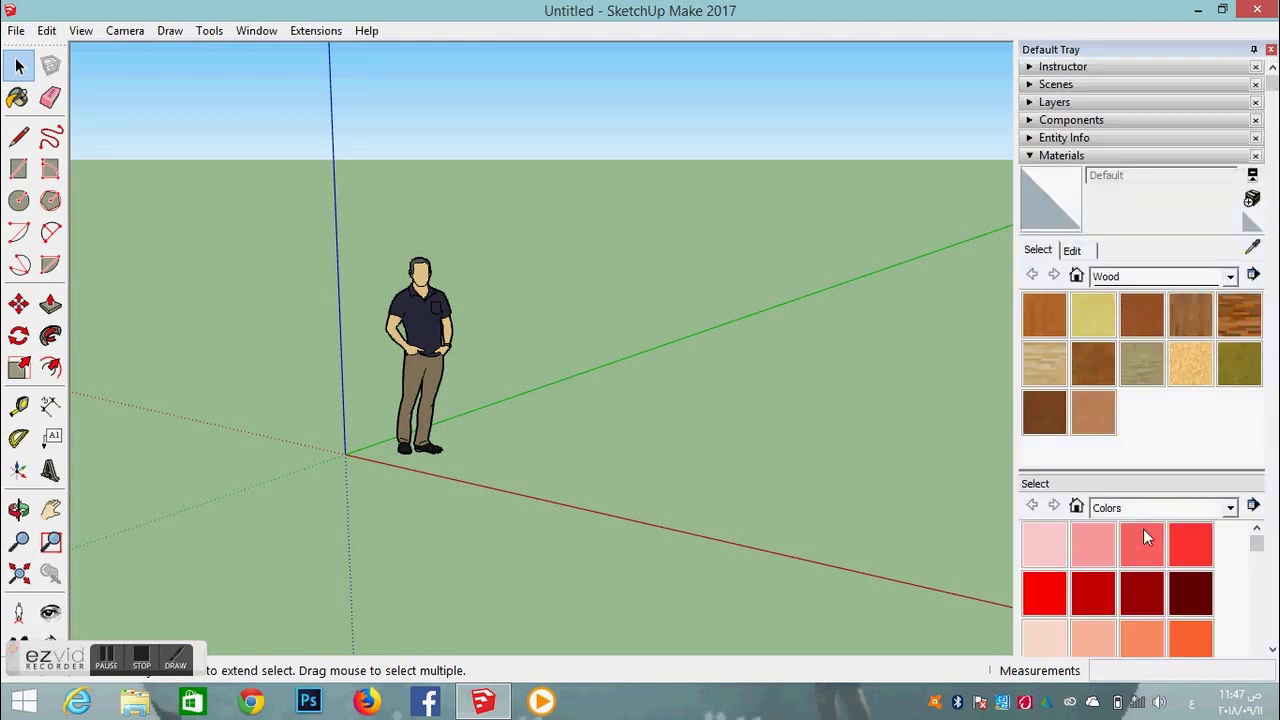
left_click(1064, 157)
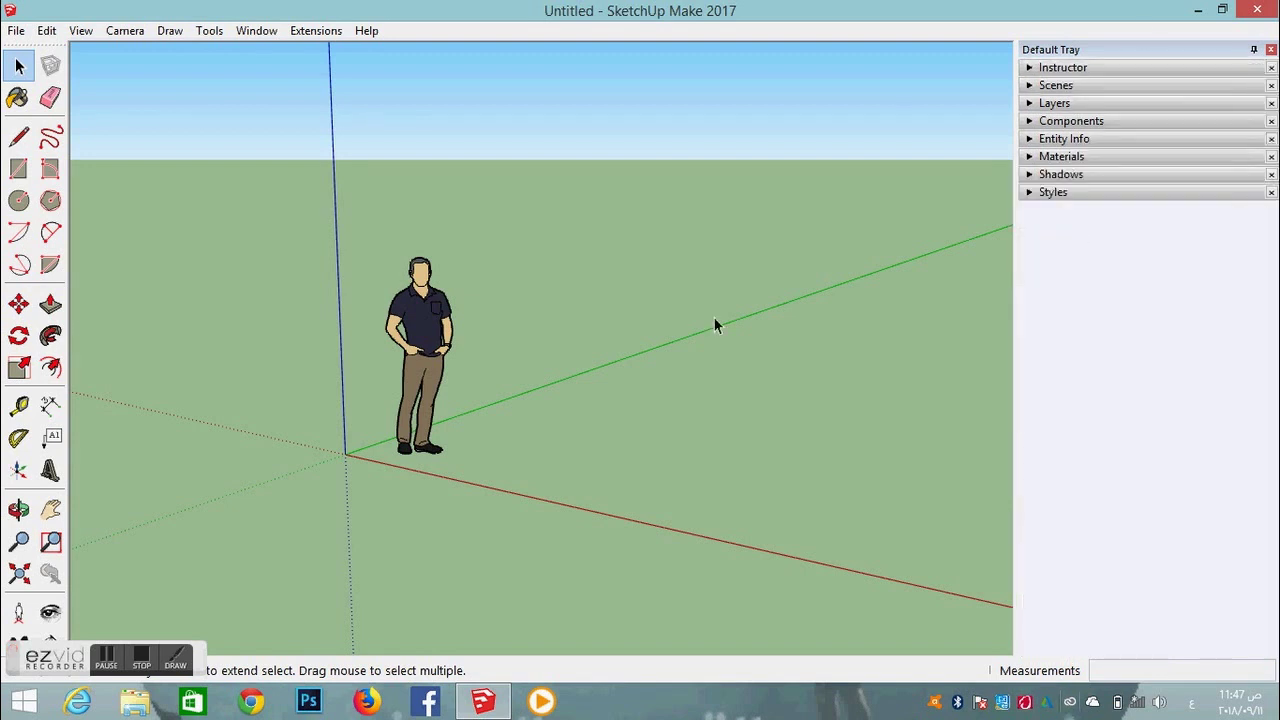